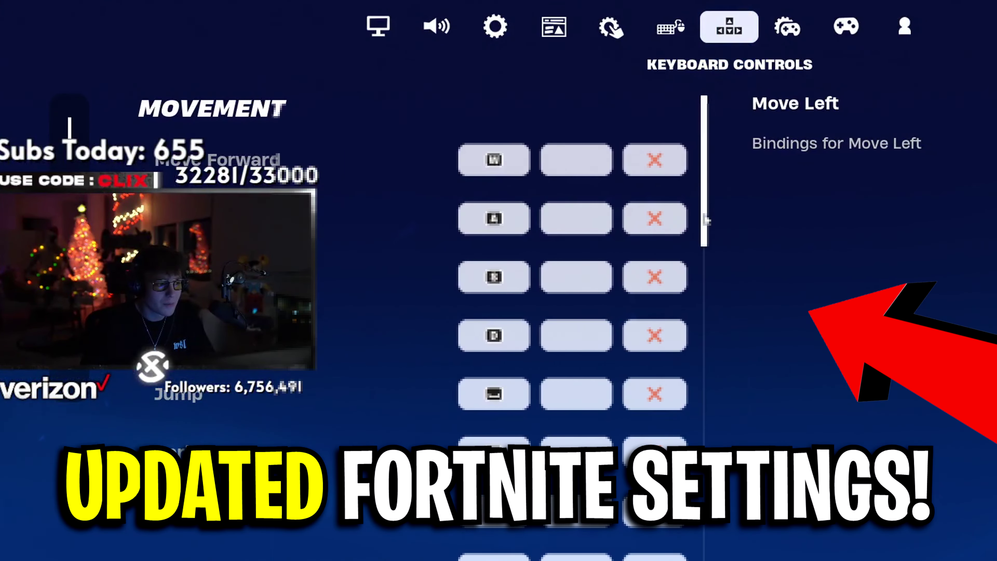
left_click_drag(706, 220, 706, 554)
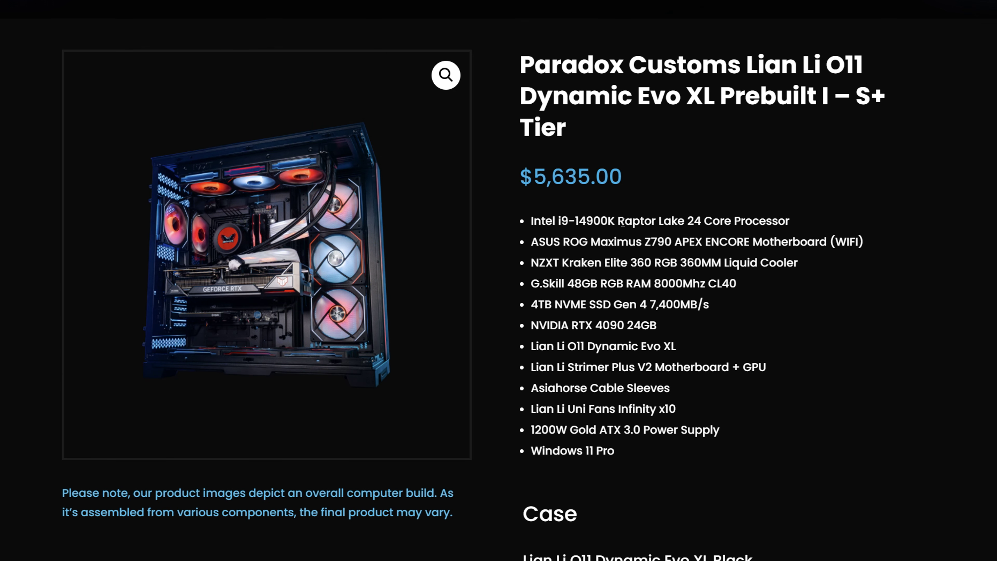
Step: Examine the prebuilt PC's price and component list, including its processor, RAM and graphics card
left_click_drag(650, 187, 569, 174)
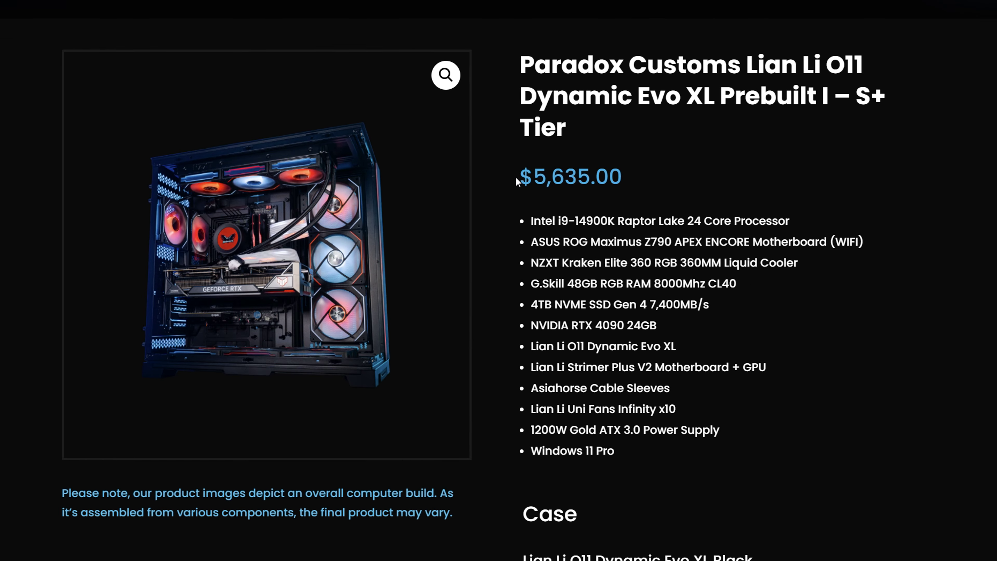
left_click_drag(369, 224, 599, 232)
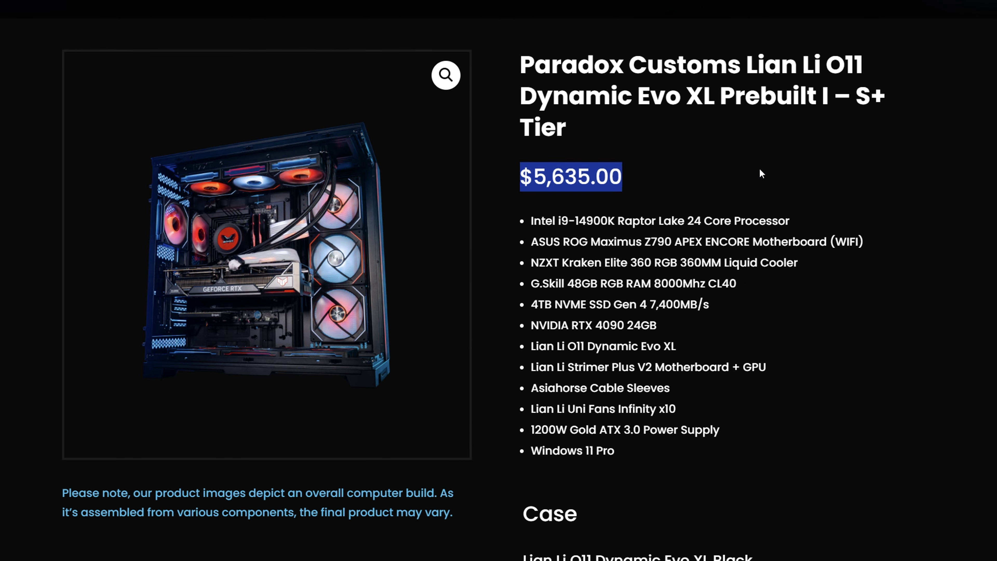
left_click_drag(745, 214, 723, 189)
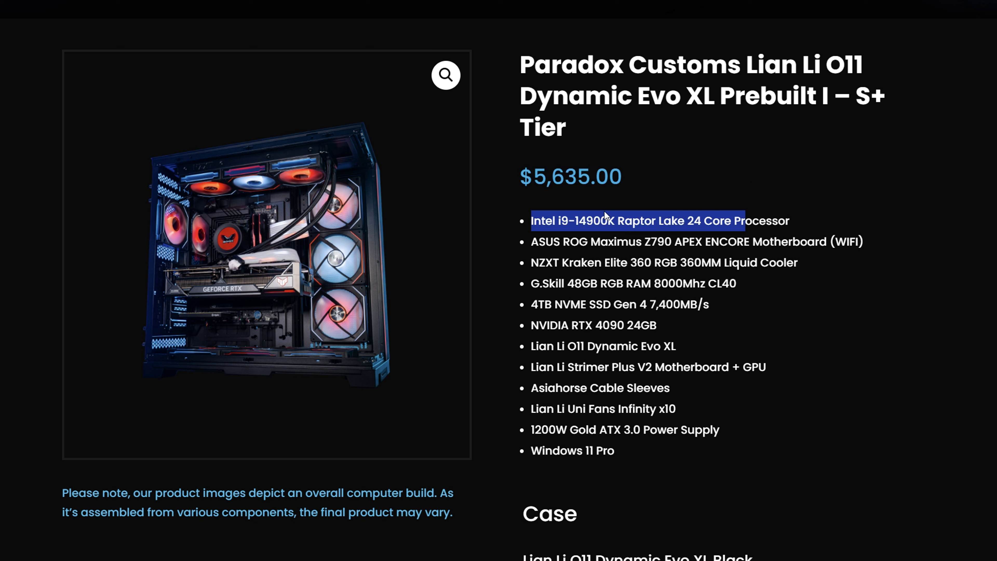
left_click(532, 221)
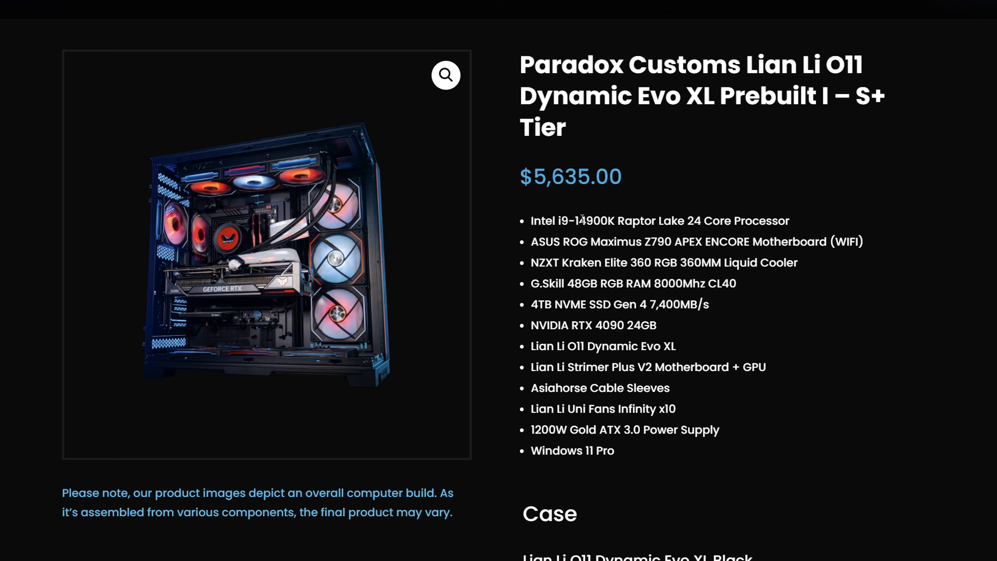
left_click_drag(613, 220, 886, 229)
left_click_drag(531, 282, 803, 286)
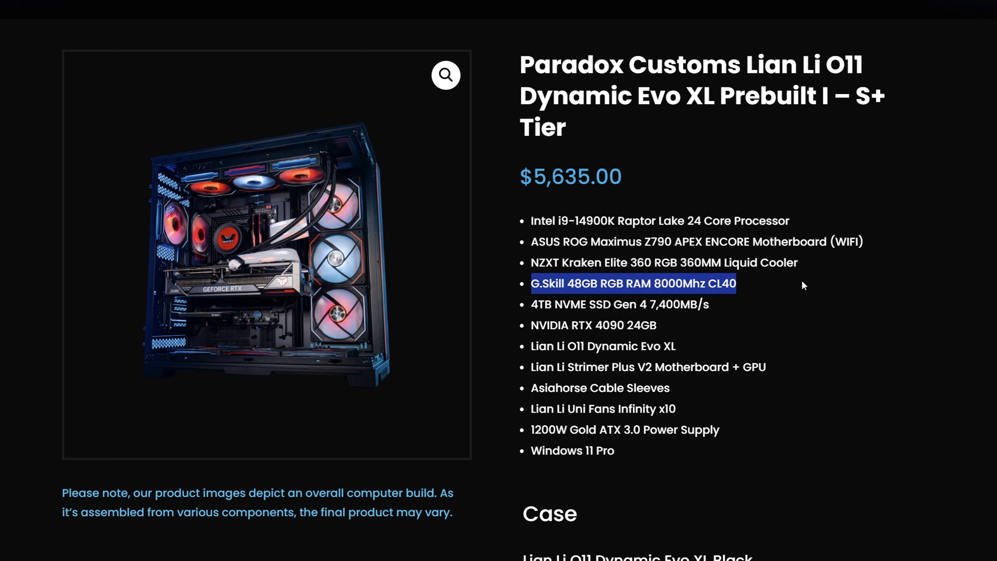
triple_click(593, 328)
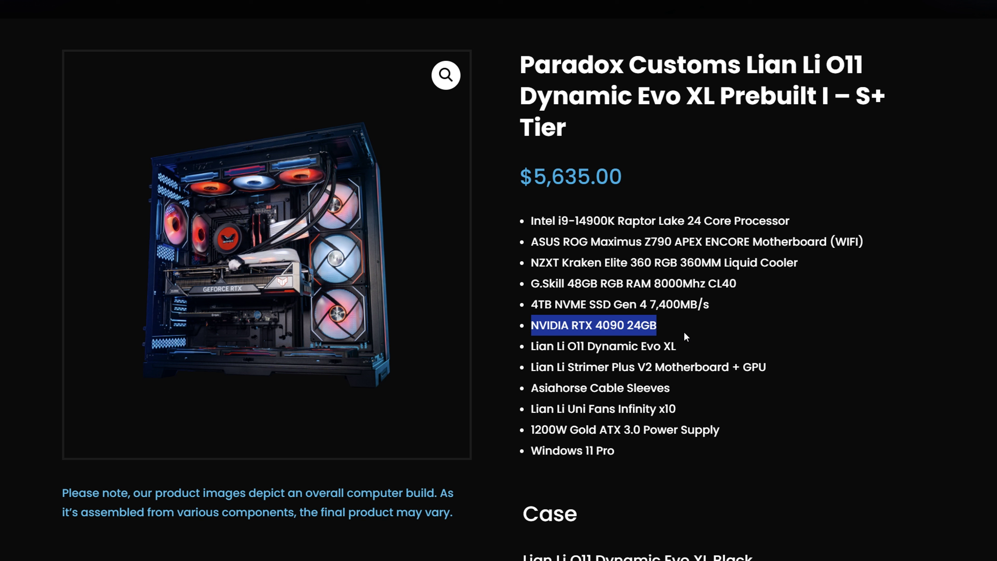
left_click_drag(621, 452, 528, 220)
left_click(424, 252)
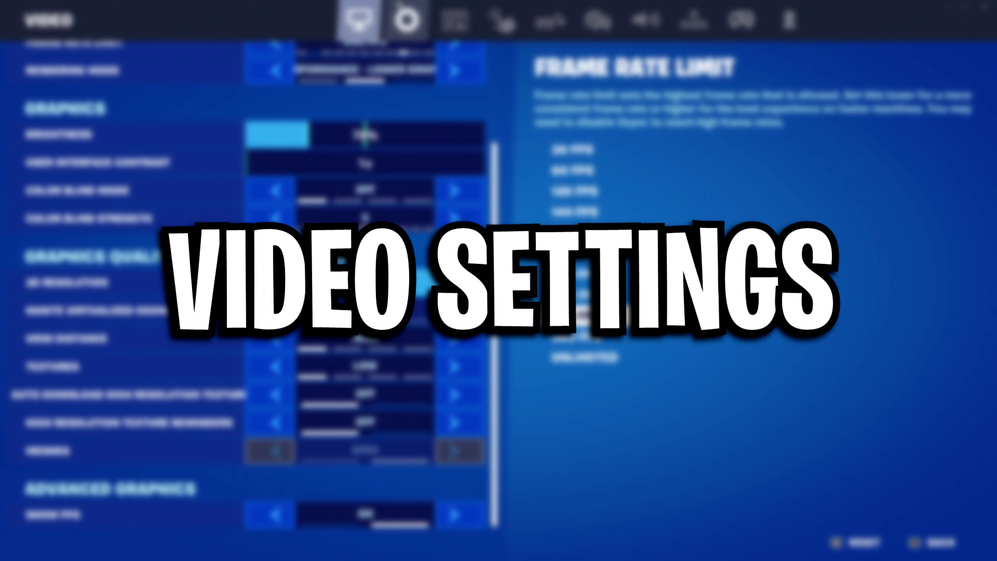
scroll(251, 275, "down", 3)
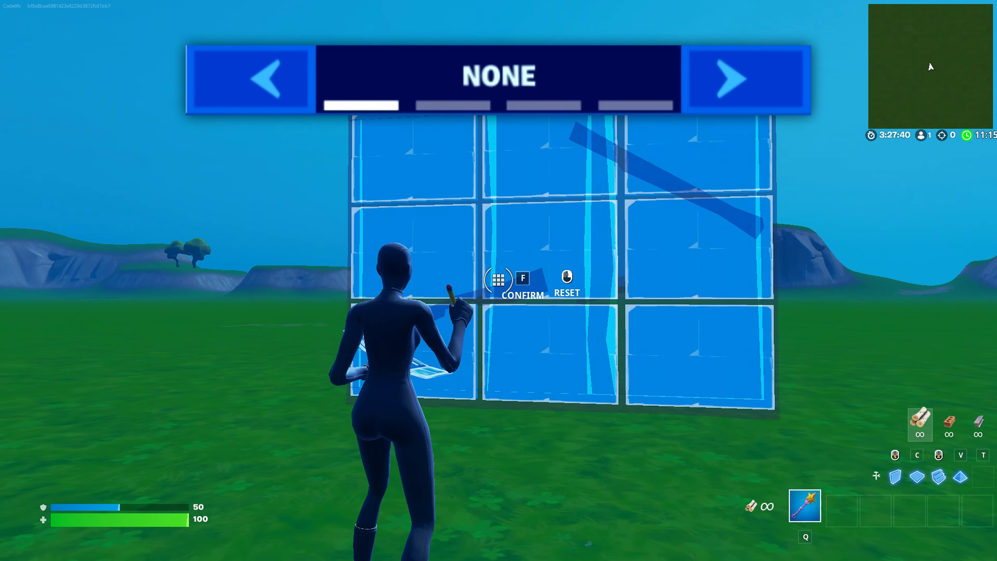
key("f")
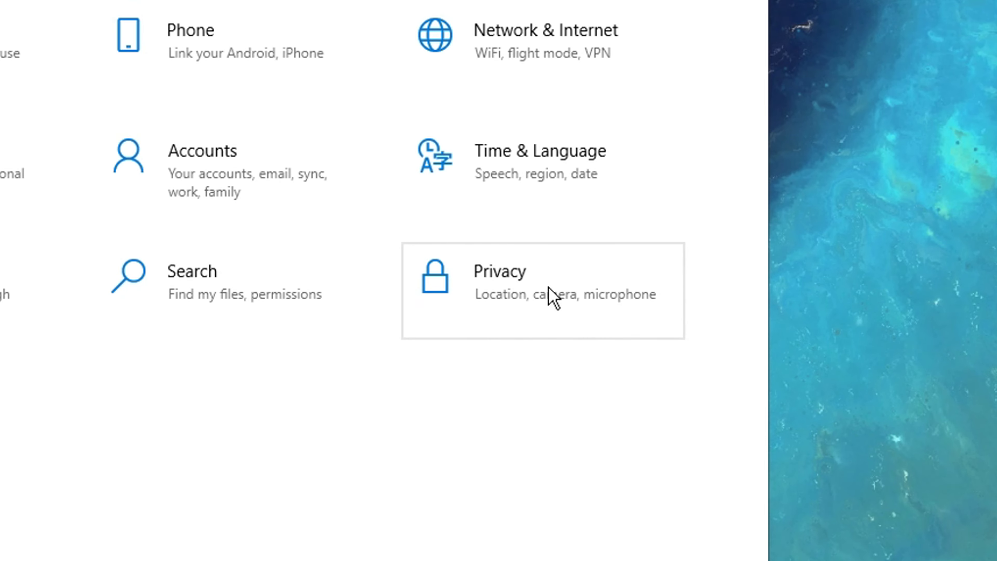
Step: Turn off all general privacy options in Windows Settings and stop apps from running in the background
left_click(528, 289)
left_click(358, 161)
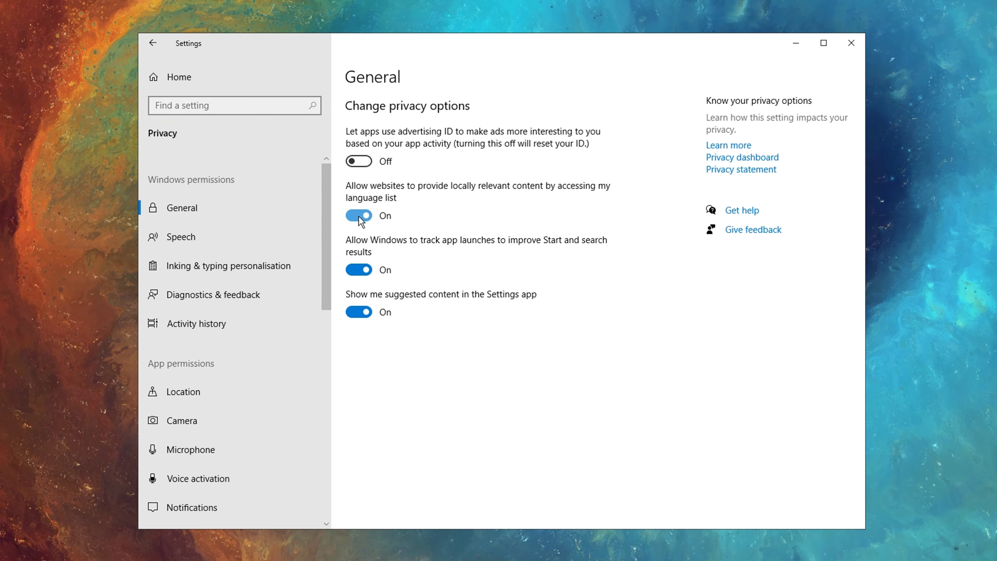
scroll(177, 330, "down", 10)
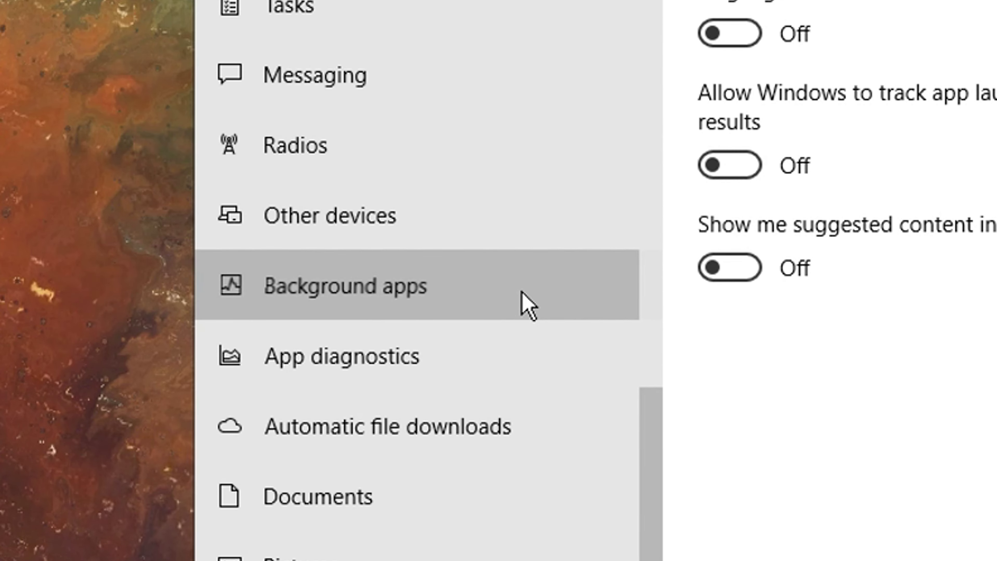
left_click(521, 291)
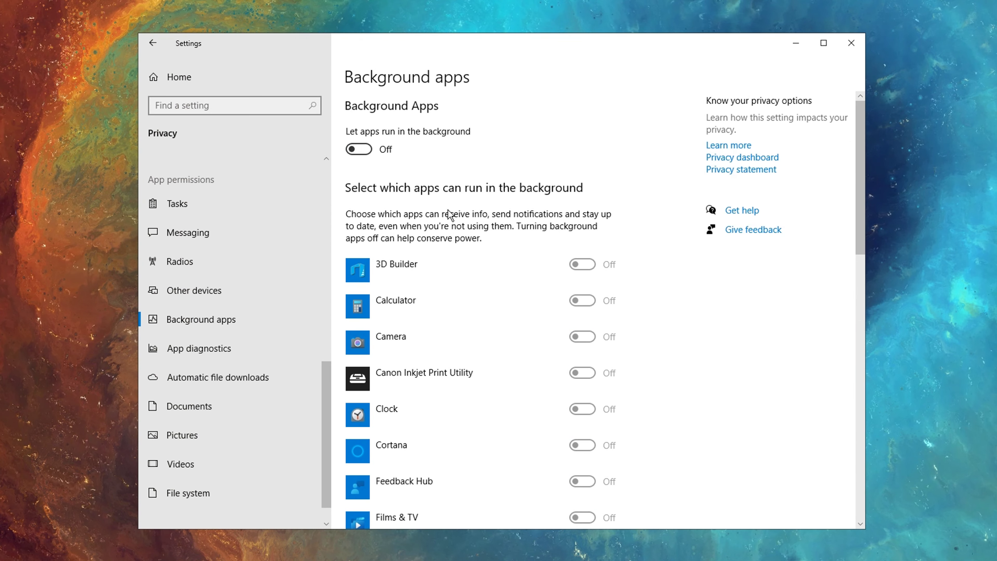
scroll(475, 217, "down", 10)
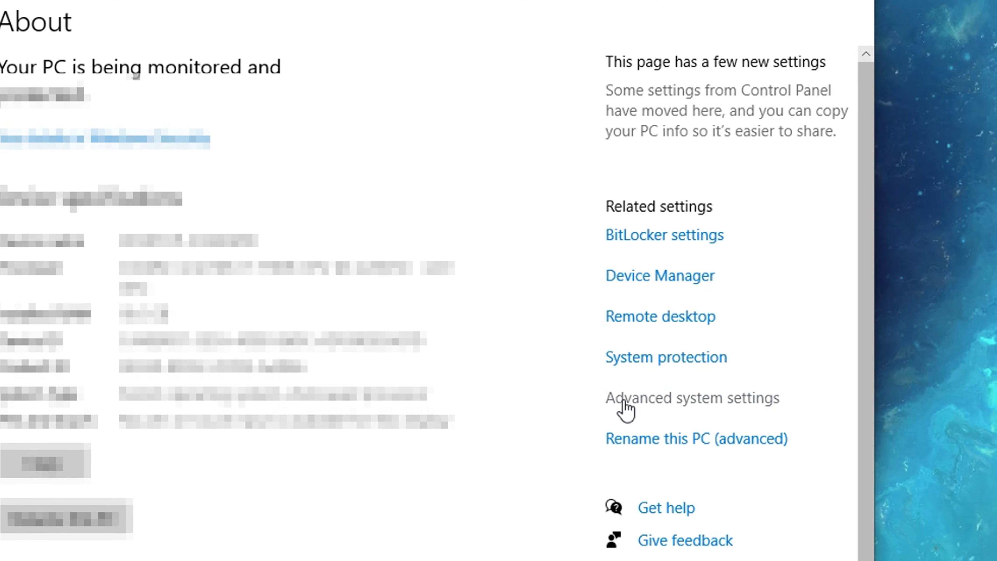
Step: Adjust Windows visual effects for best performance, keeping only Peek, thumbnails instead of icons, window contents while dragging and smooth font edges enabled
left_click(722, 392)
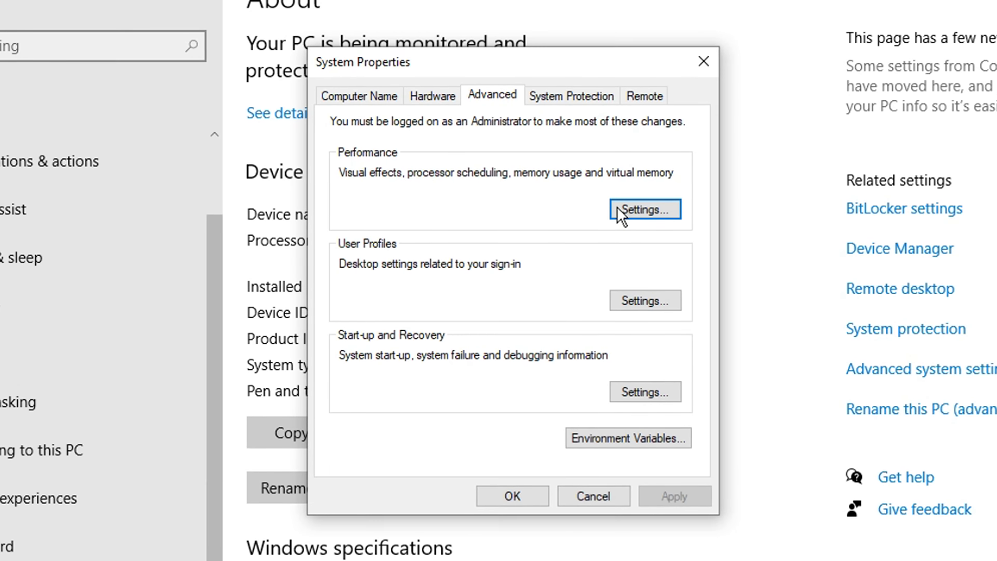
left_click(619, 214)
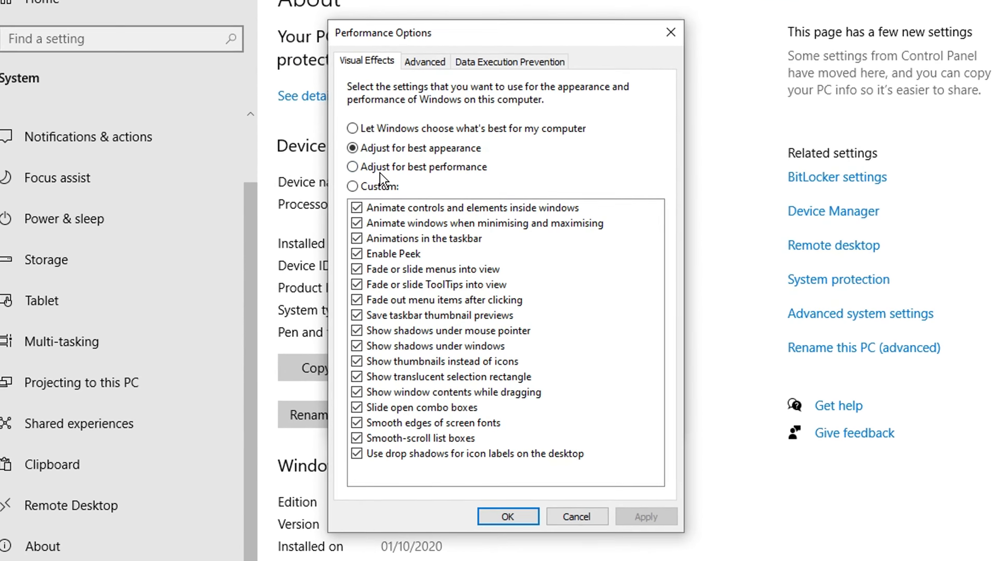
left_click(398, 186)
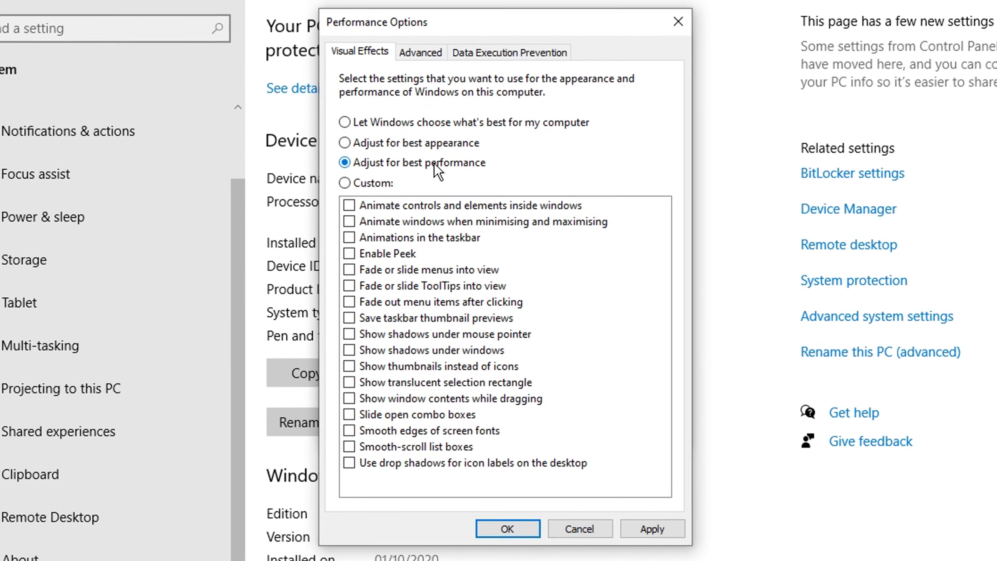
left_click(385, 254)
left_click(412, 369)
left_click(416, 402)
left_click(410, 436)
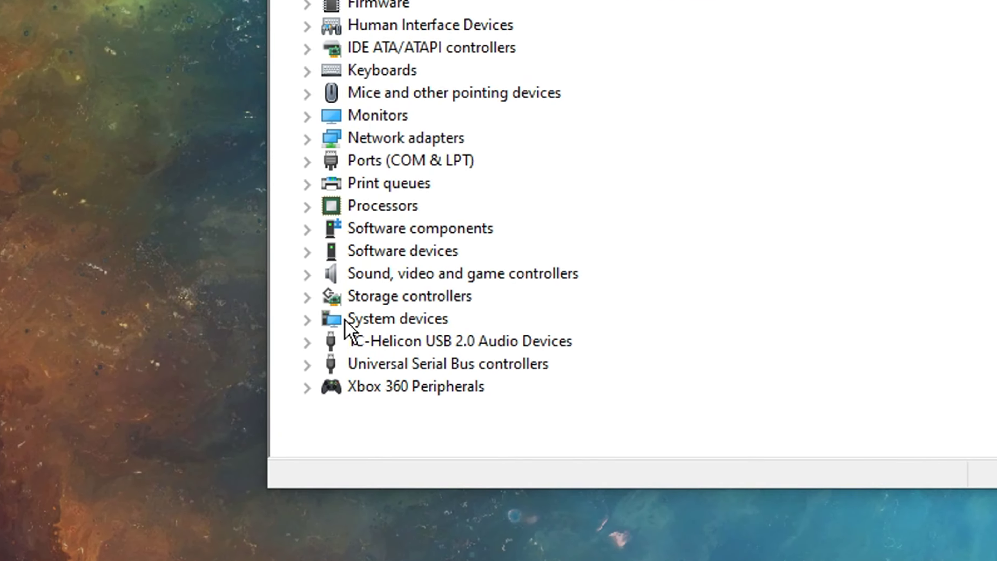
Step: Disable the High precision event timer among the system devices in Device Manager
double_click(346, 320)
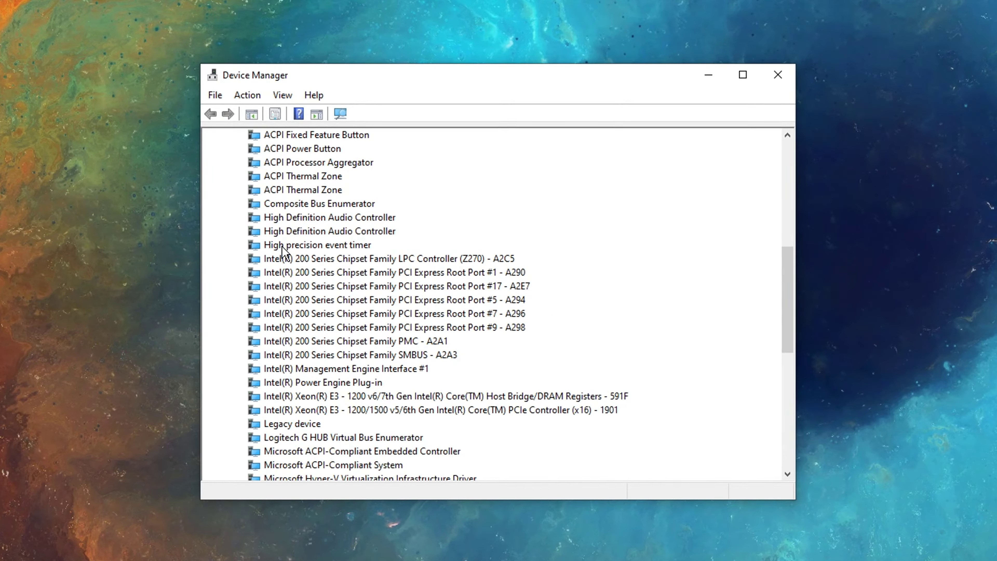
left_click(279, 245)
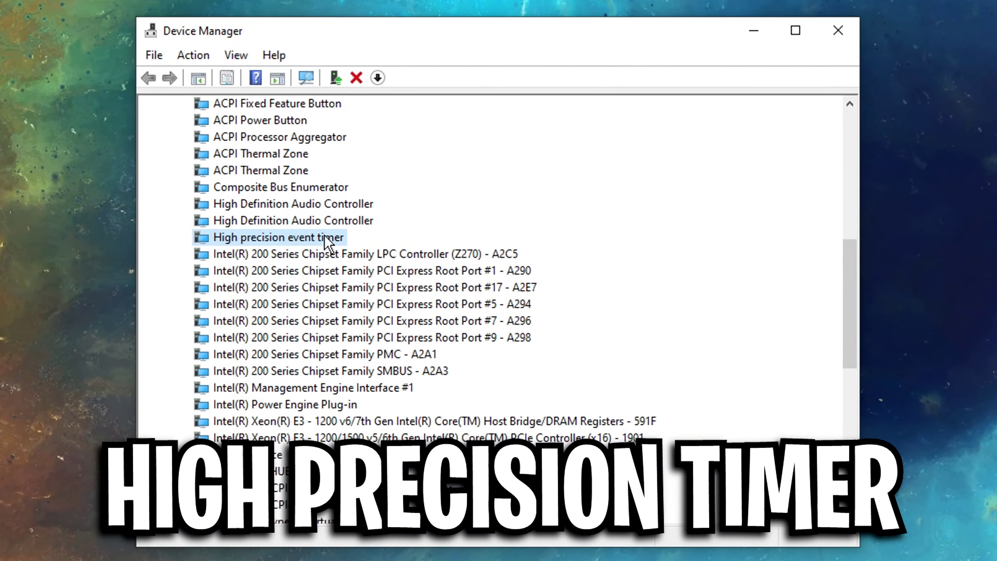
right_click(299, 238)
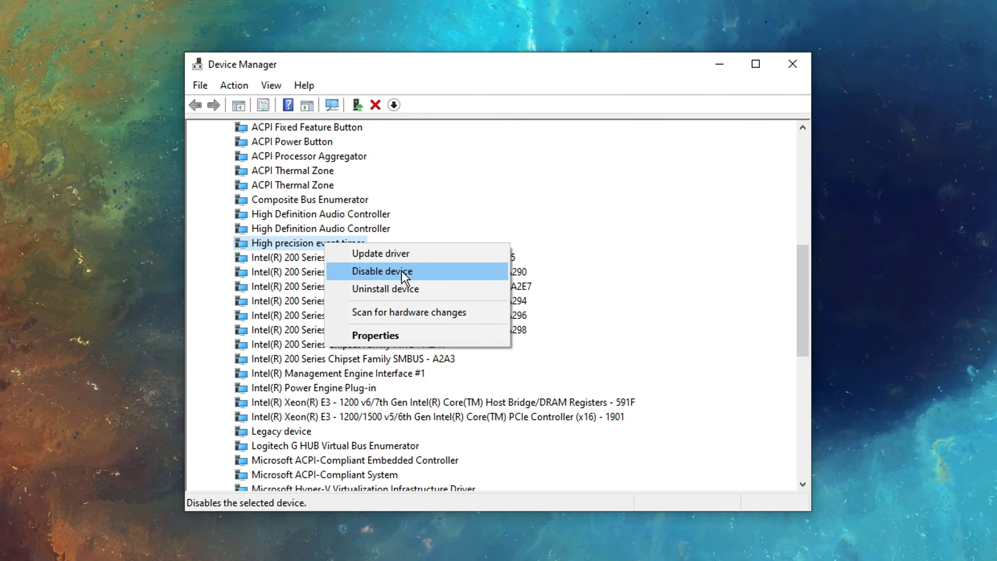
left_click(403, 274)
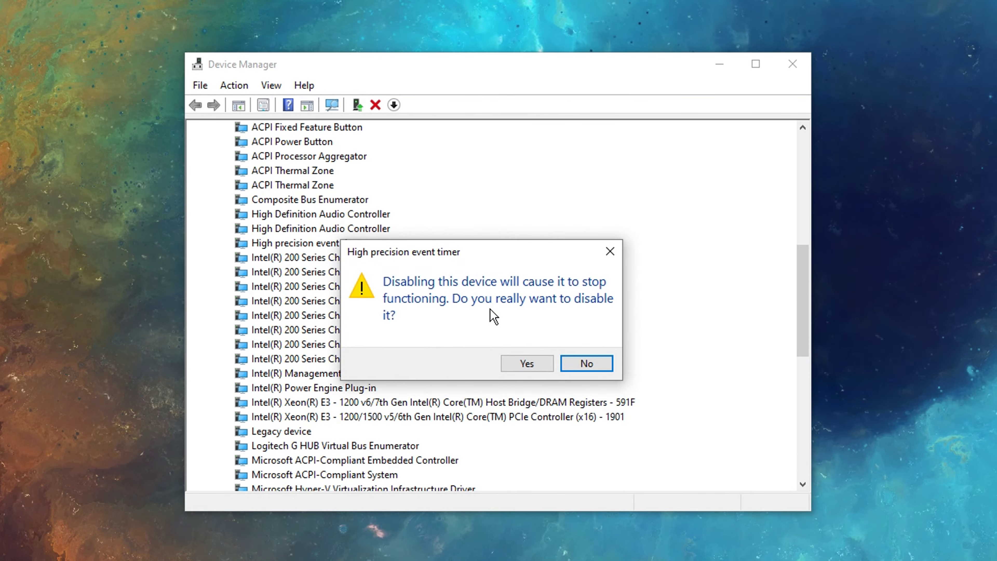
left_click(528, 364)
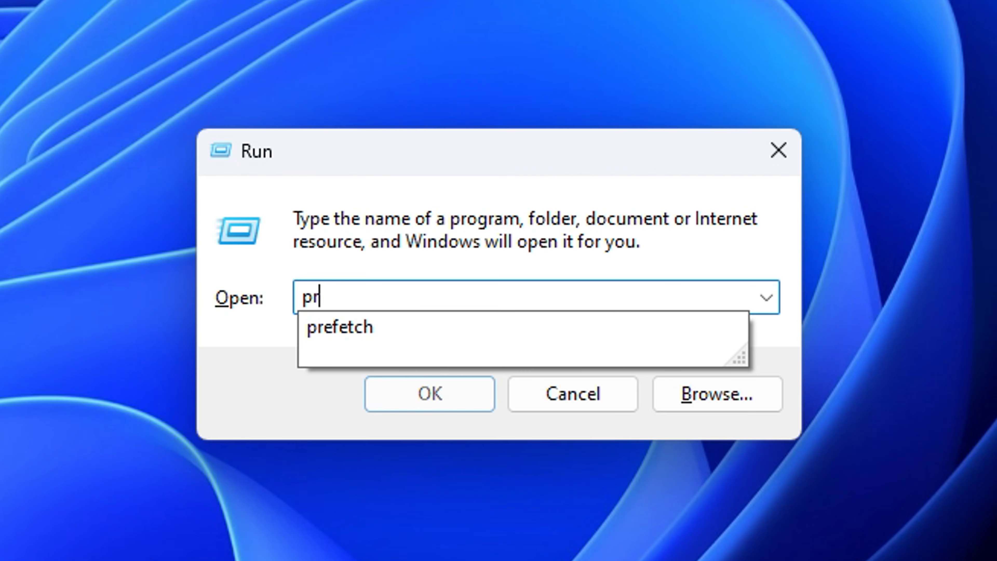
Step: Enter prefetch as the folder to open in the Run dialog
type("etch")
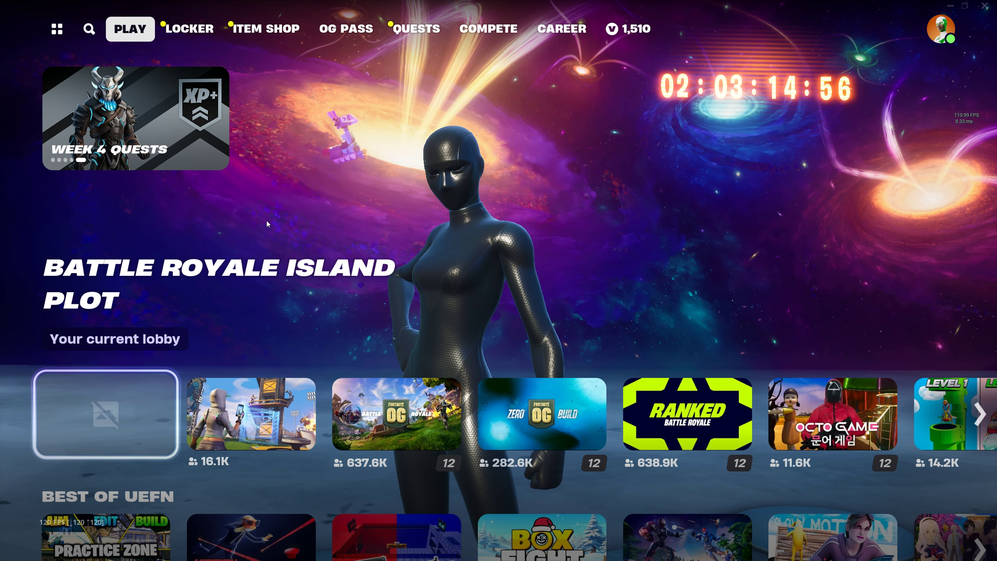
Step: Find the running Fortnite process in the Task Manager details and set its priority to High
key("ctrl+shift+Escape")
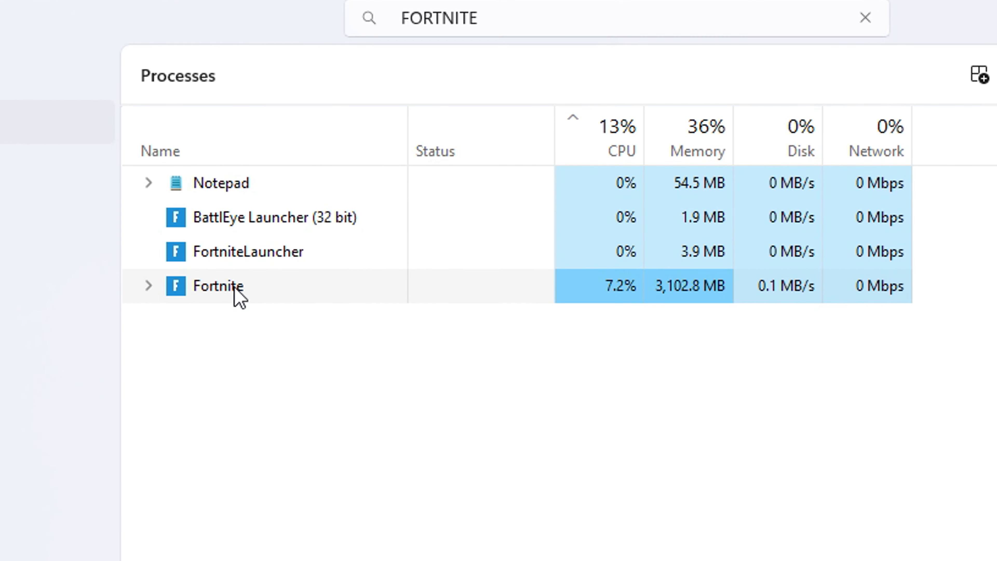
right_click(278, 229)
left_click(355, 482)
right_click(721, 149)
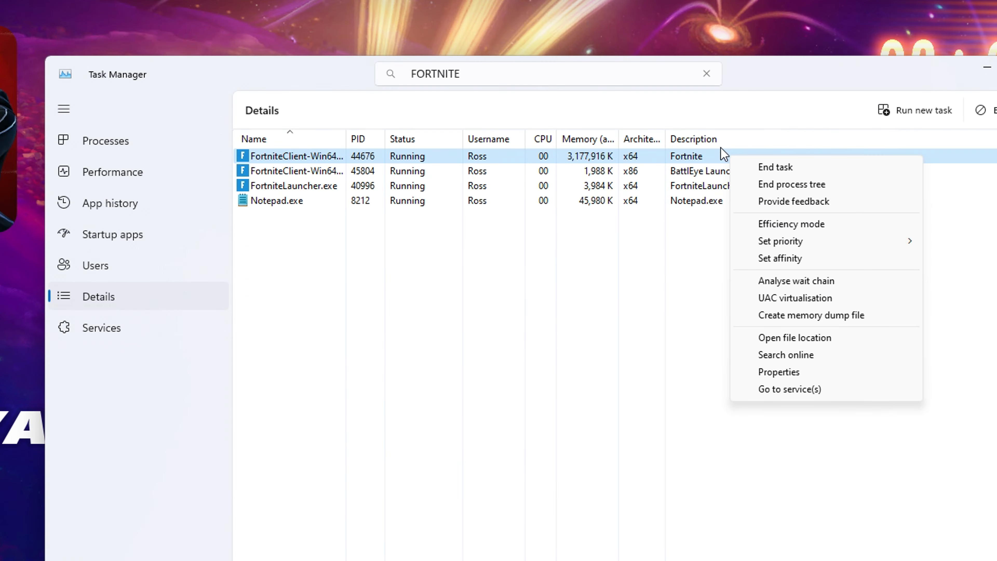
mouse_move(350, 214)
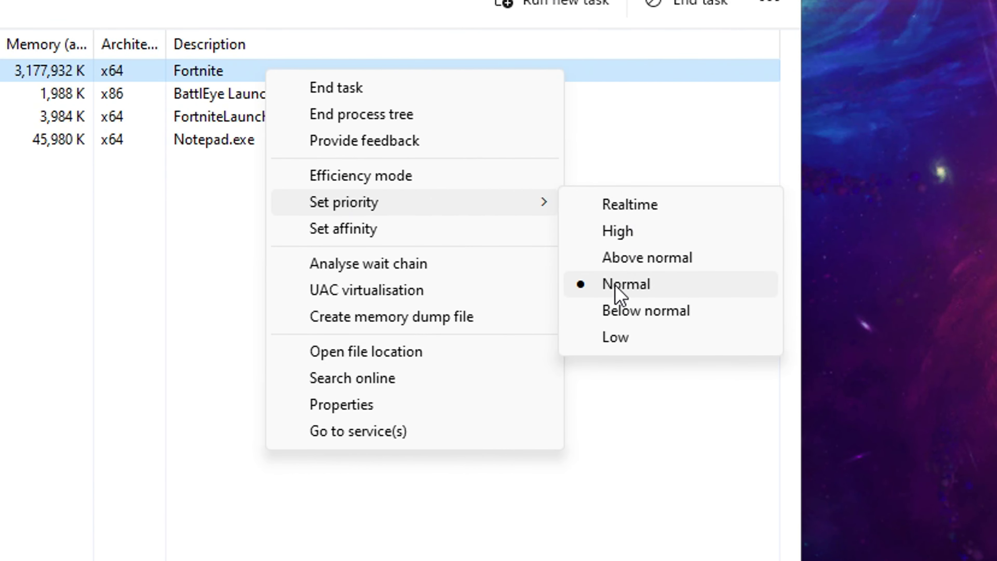
left_click(614, 235)
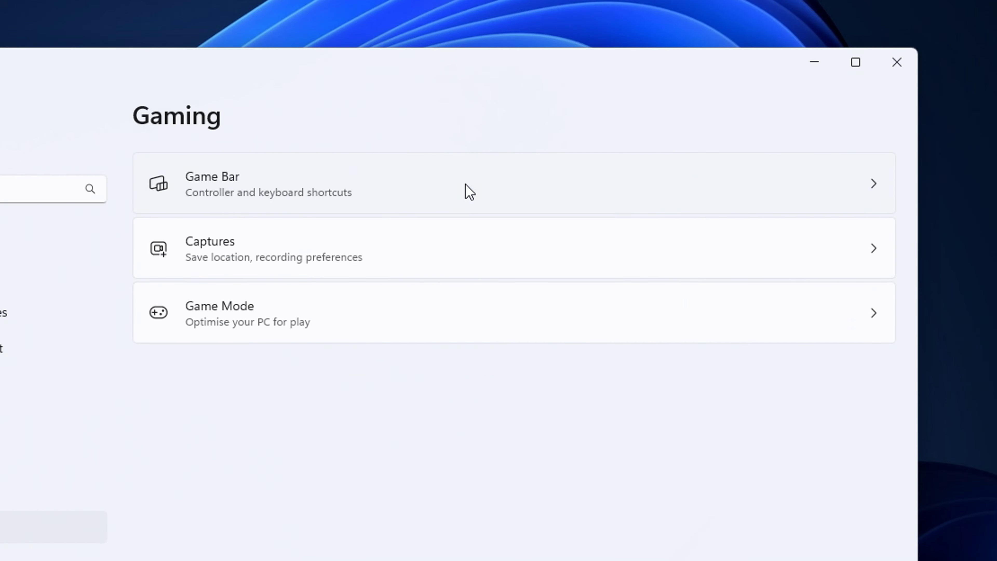
Step: Open the Game Bar page of the Windows gaming settings
left_click(469, 193)
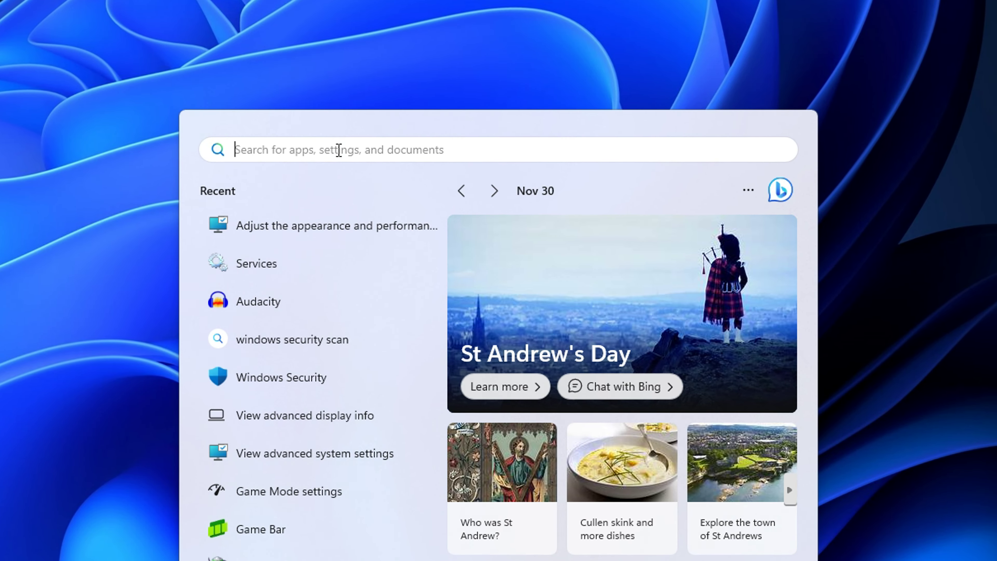
Step: Search Windows for "power plan", open the plan's advanced power settings and select the High performance plan
type("power plan")
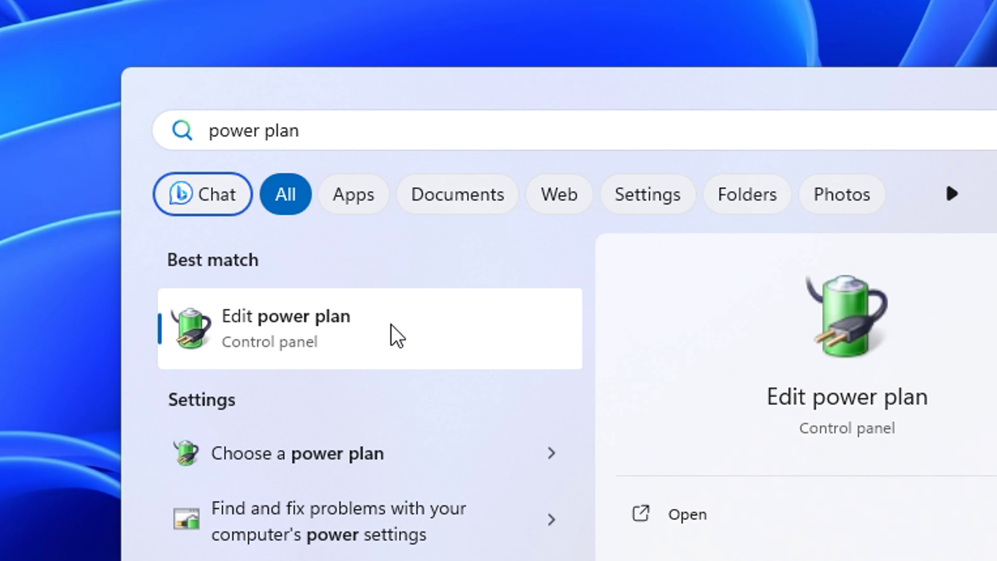
left_click(351, 326)
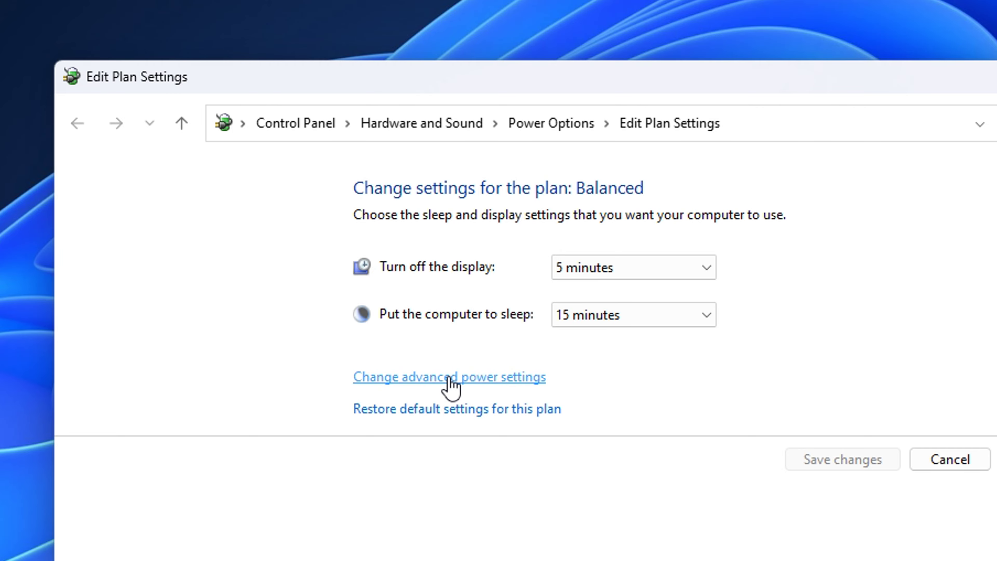
left_click(502, 383)
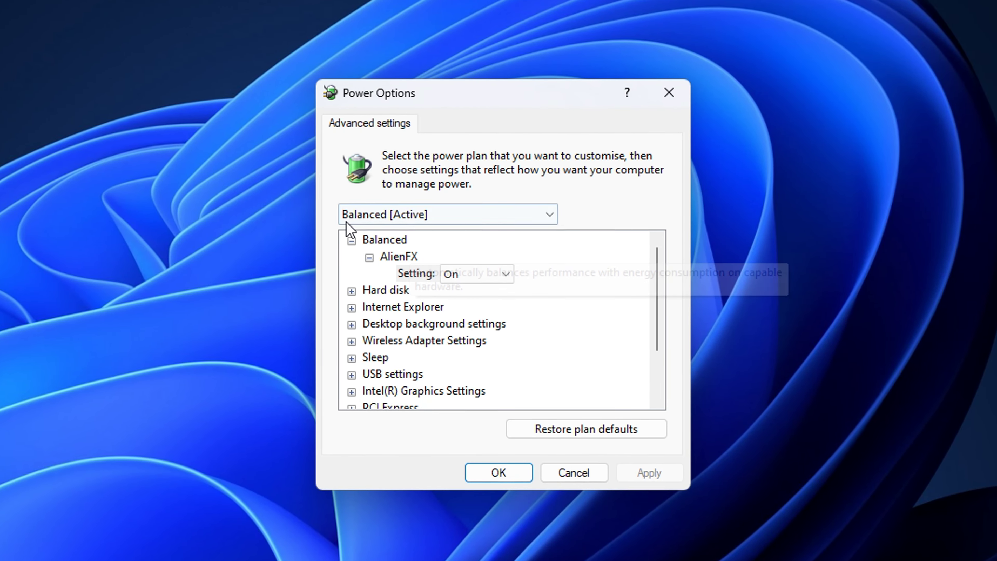
left_click(452, 214)
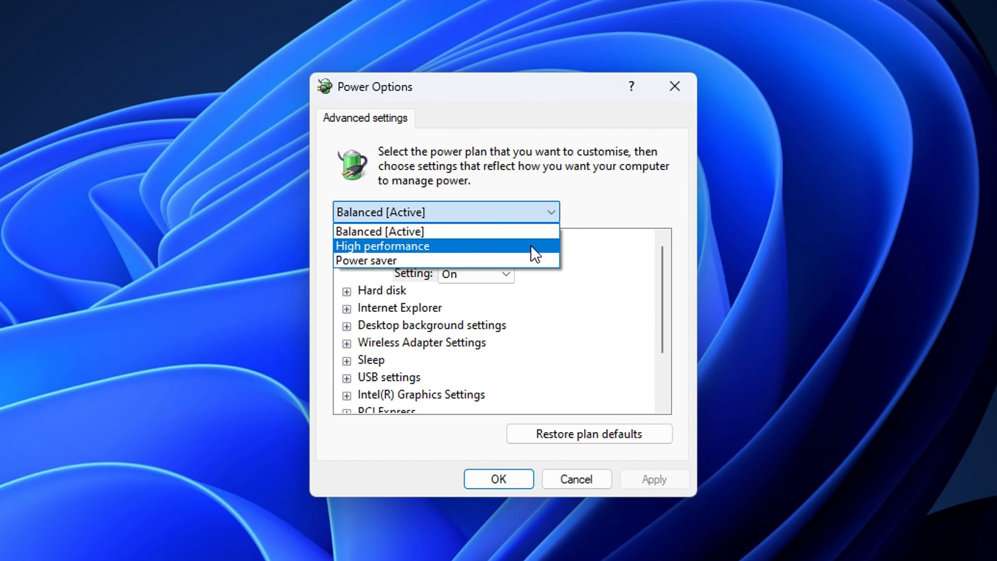
left_click(487, 245)
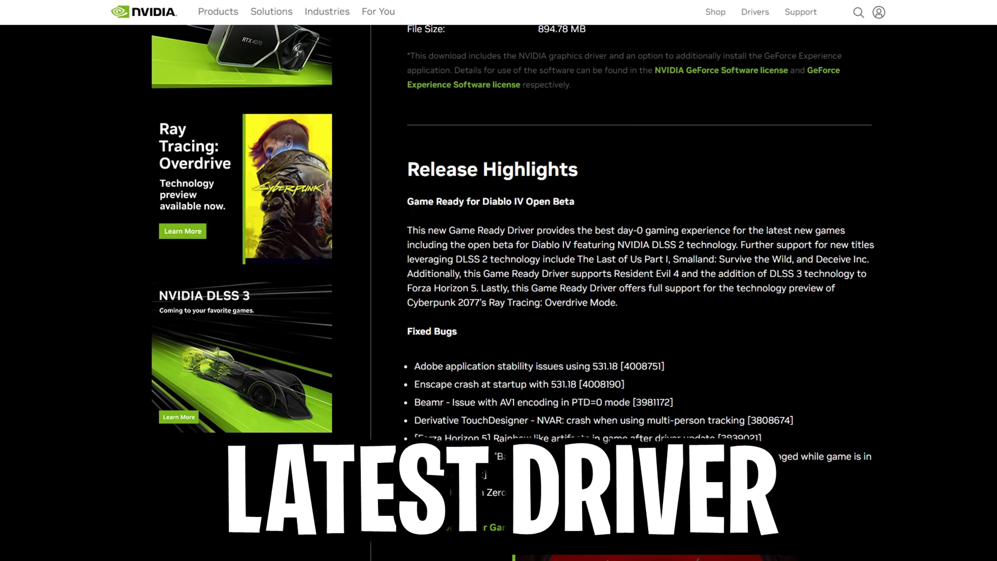
scroll(498, 294, "down", 6)
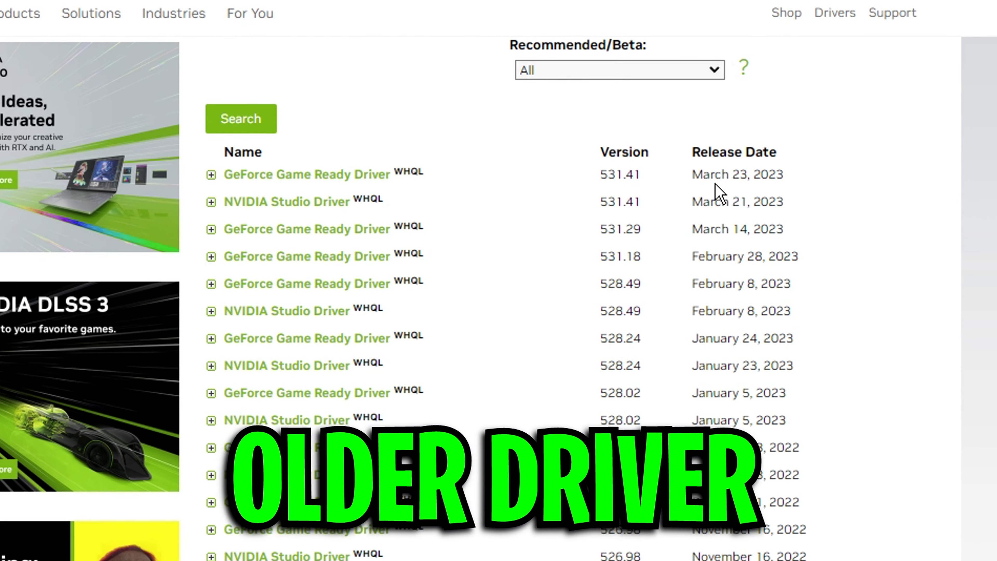
Step: Look through the older GeForce driver releases on the NVIDIA driver download page
scroll(717, 189, "down", 3)
scroll(498, 275, "up", 1)
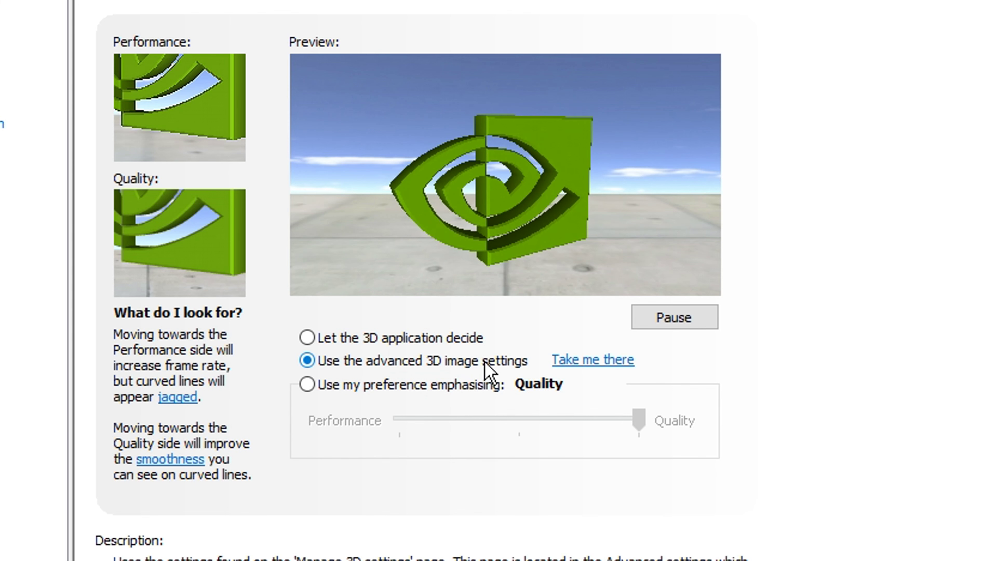
Step: Open the advanced 3D image settings in NVIDIA Control Panel and review the global 3D settings
left_click(601, 359)
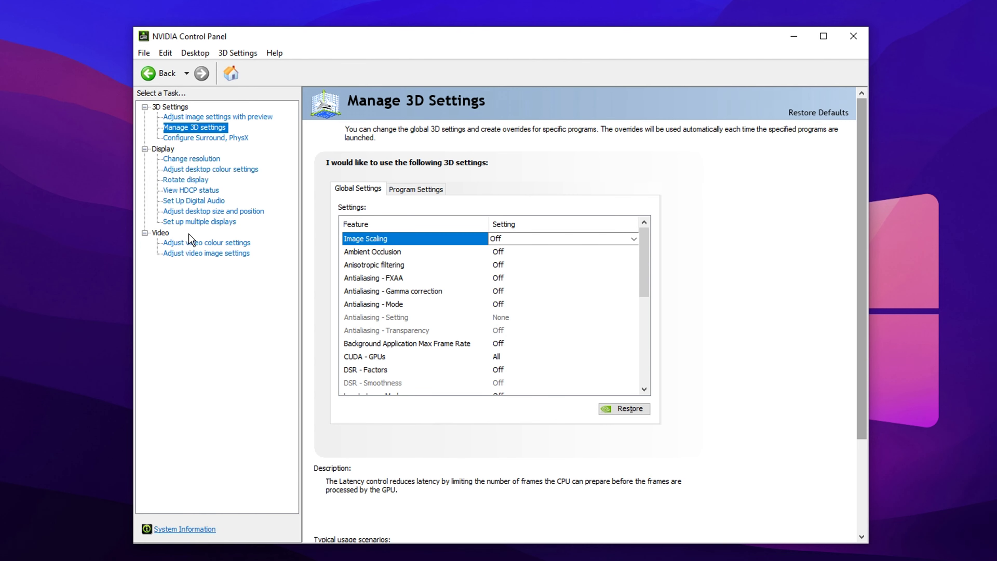
scroll(455, 242, "down", 3)
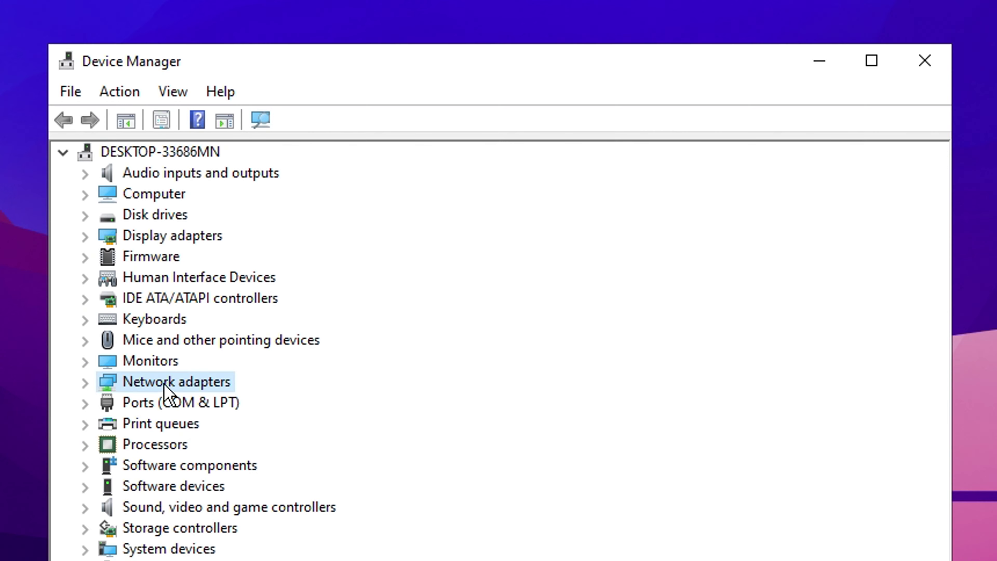
Step: Start a driver update for the Intel Ethernet Connection network adapter in Device Manager
left_click(96, 380)
right_click(255, 402)
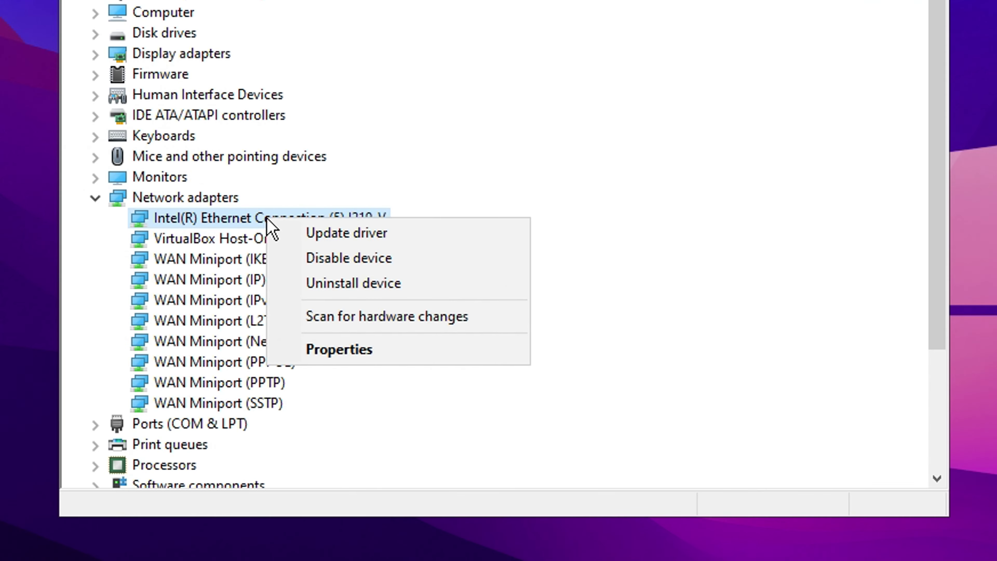
left_click(348, 233)
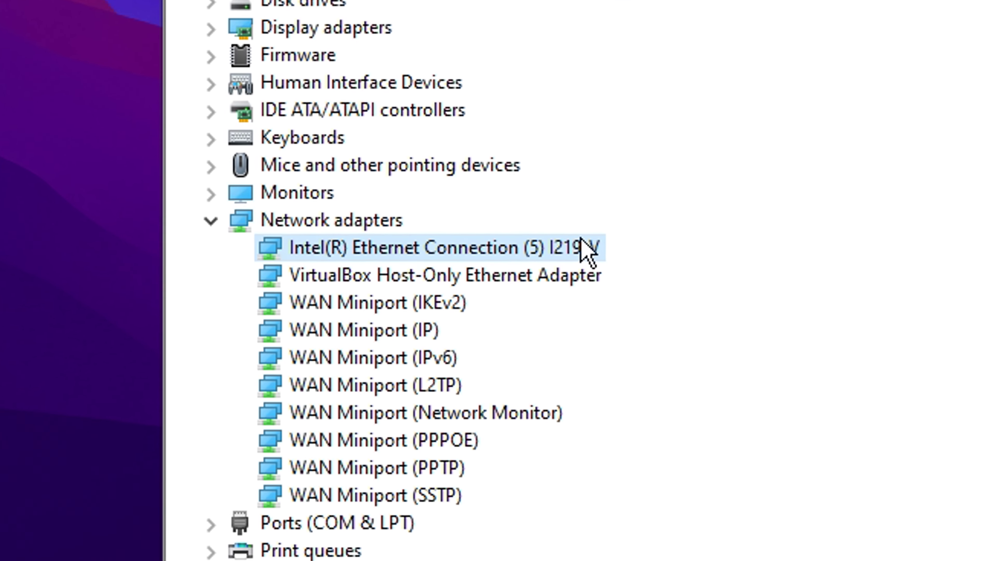
Step: In the Intel Ethernet adapter's power management properties, stop the computer from turning off the device to save power
right_click(548, 257)
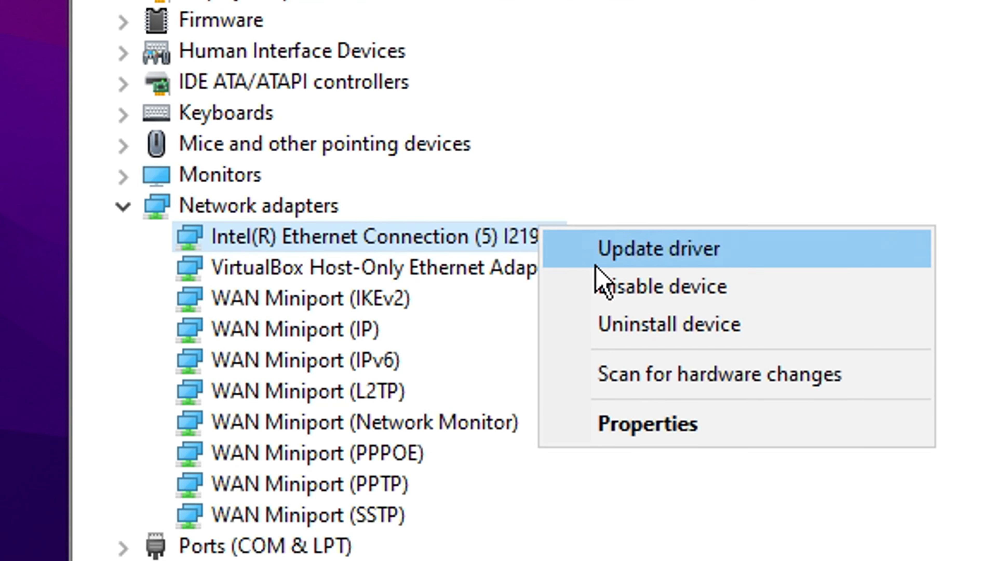
left_click(636, 407)
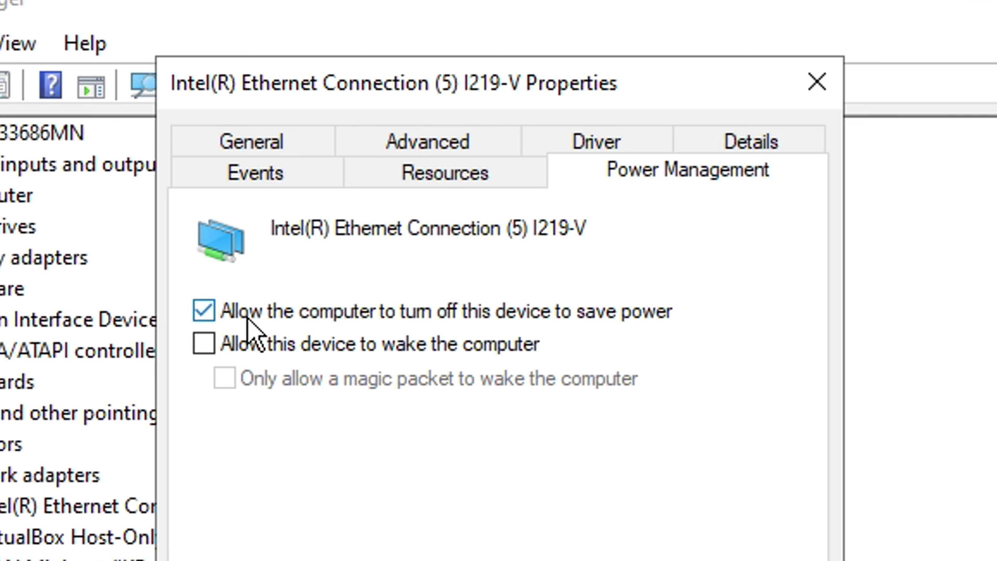
left_click(204, 311)
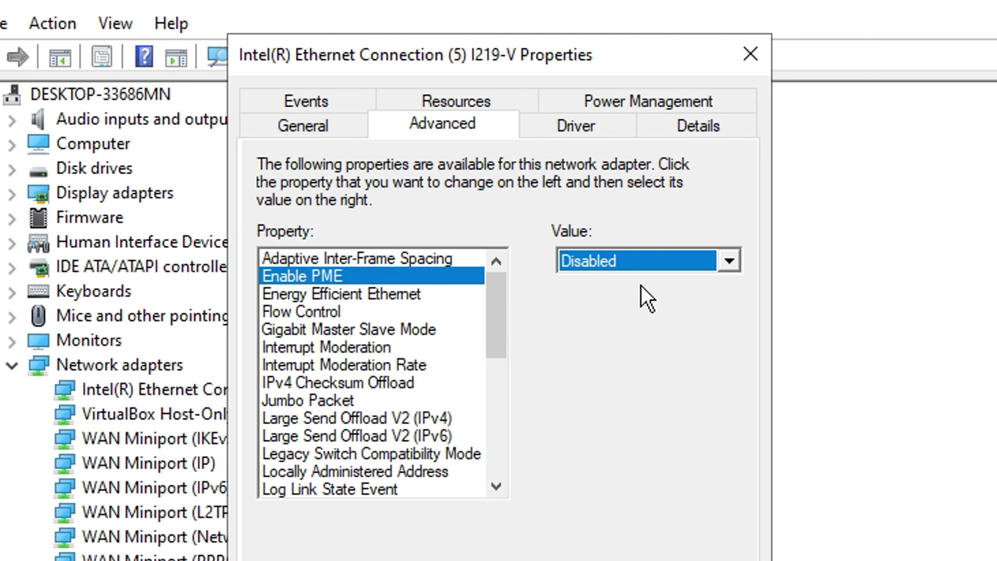
Step: Set Wake on Link Settings to Disabled in the Ethernet adapter's advanced properties and open the Wake on Magic Packet value
left_click(279, 295)
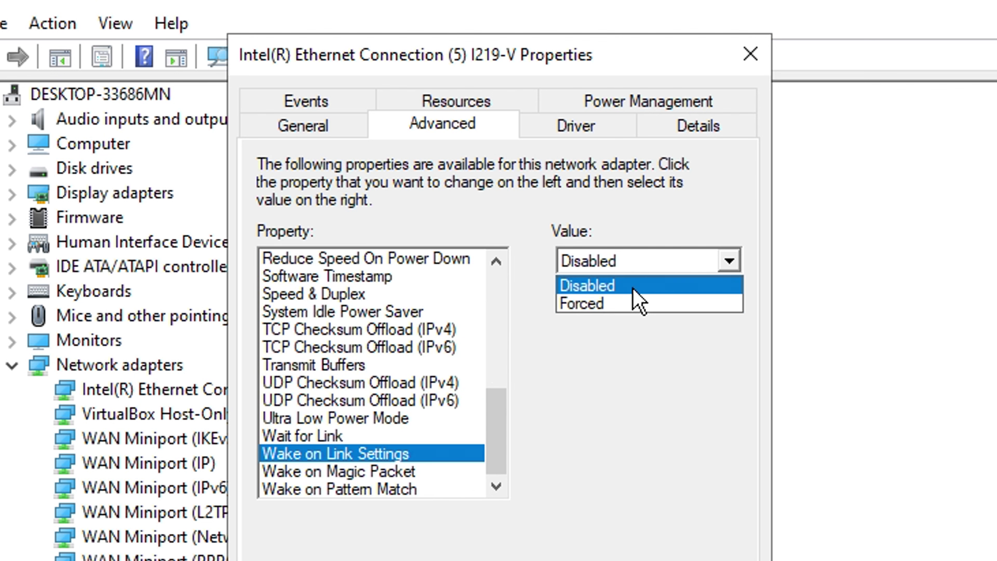
left_click(638, 286)
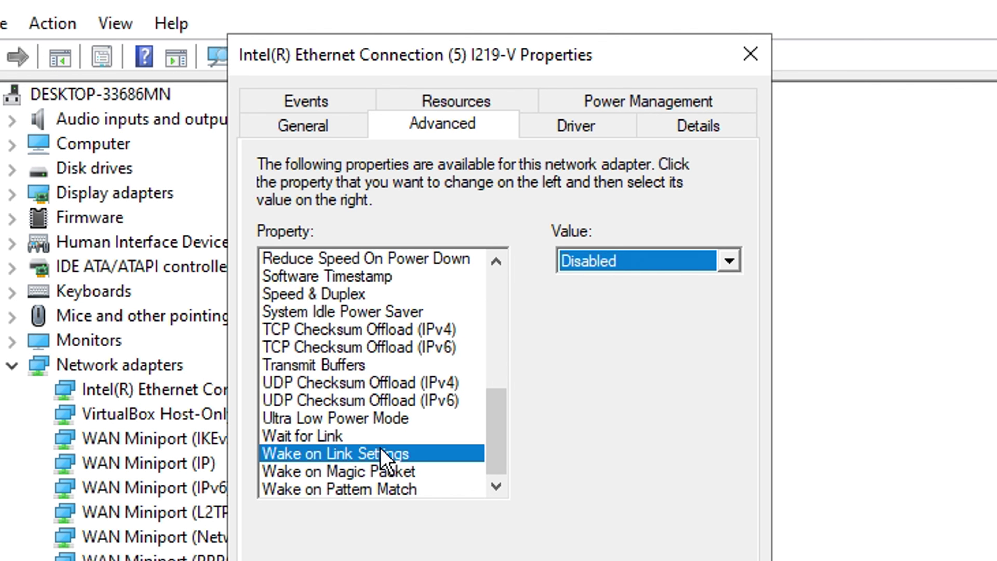
left_click(336, 470)
left_click(691, 262)
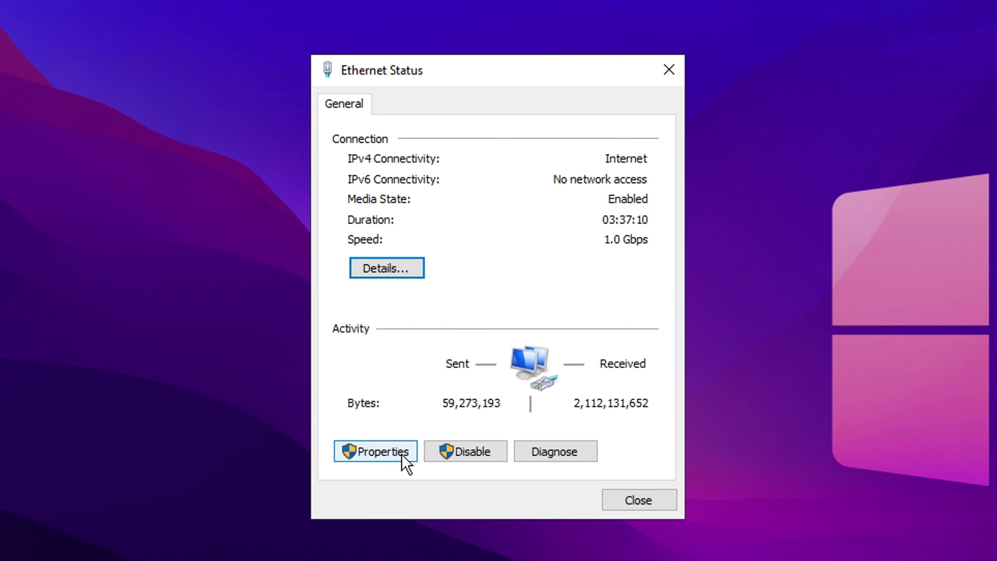
Step: In the Ethernet connection's IPv4 properties, set the preferred DNS server to 8.8.8.8 and the alternative DNS server to 8.8.4.4
left_click(399, 455)
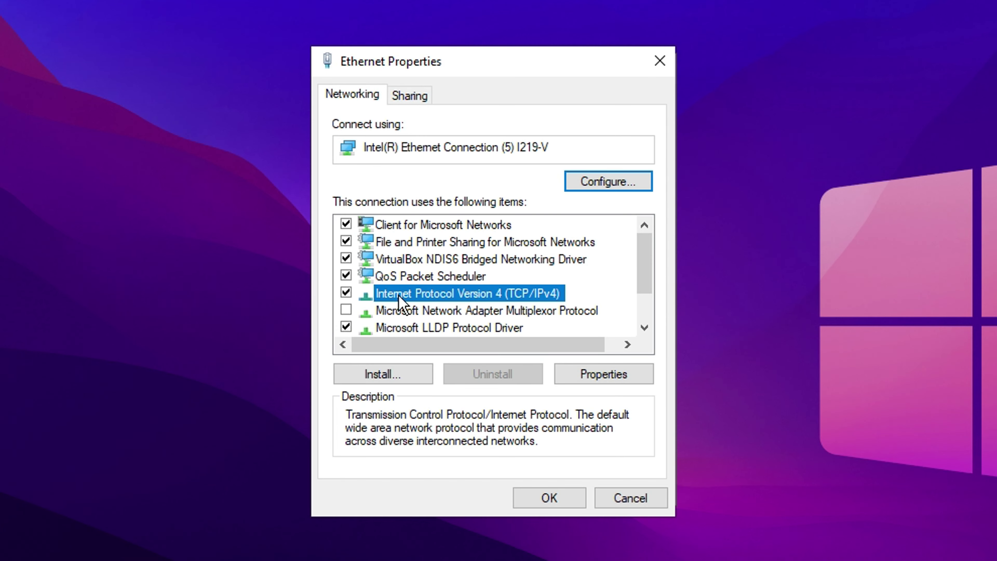
type("8")
type("8.8.8")
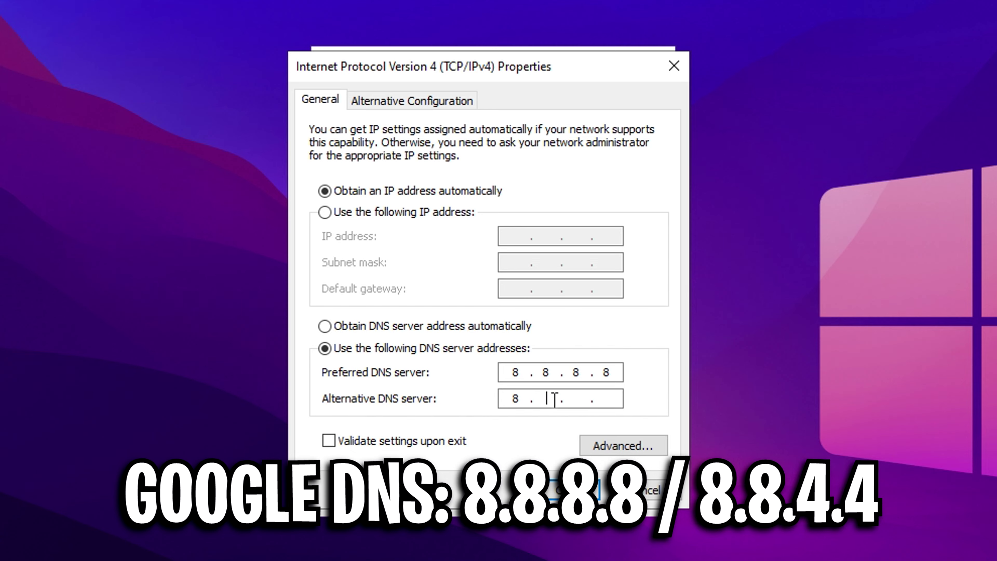
type("4")
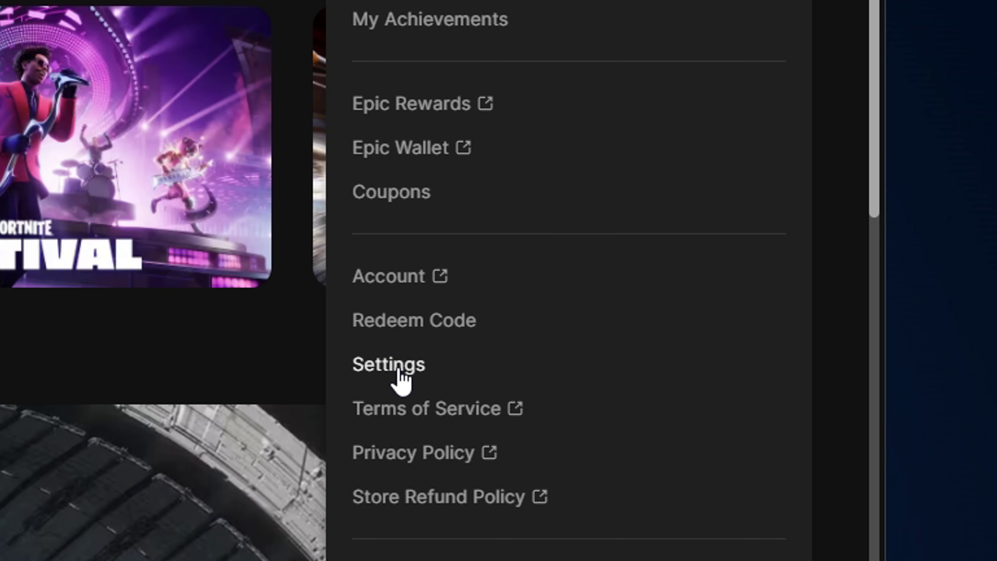
Step: Turn off free game notifications and news and special offer notifications in the Epic Games Launcher settings
left_click(399, 371)
scroll(341, 240, "down", 3)
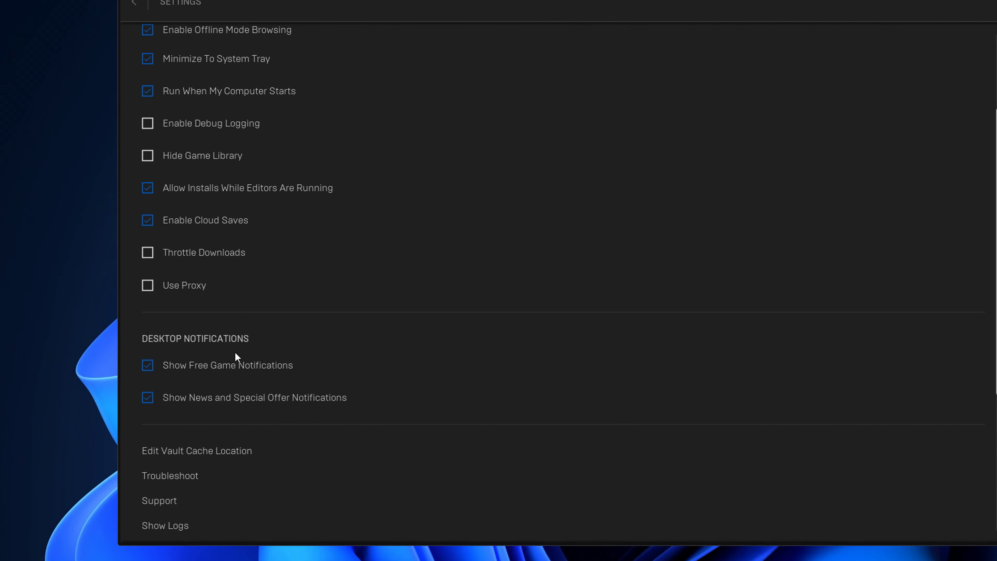
left_click(148, 366)
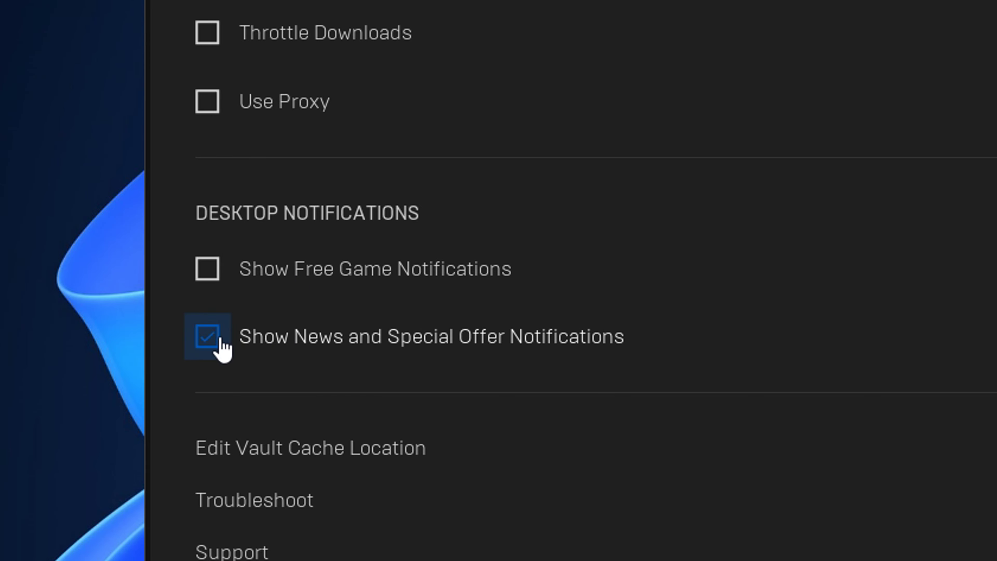
left_click(220, 346)
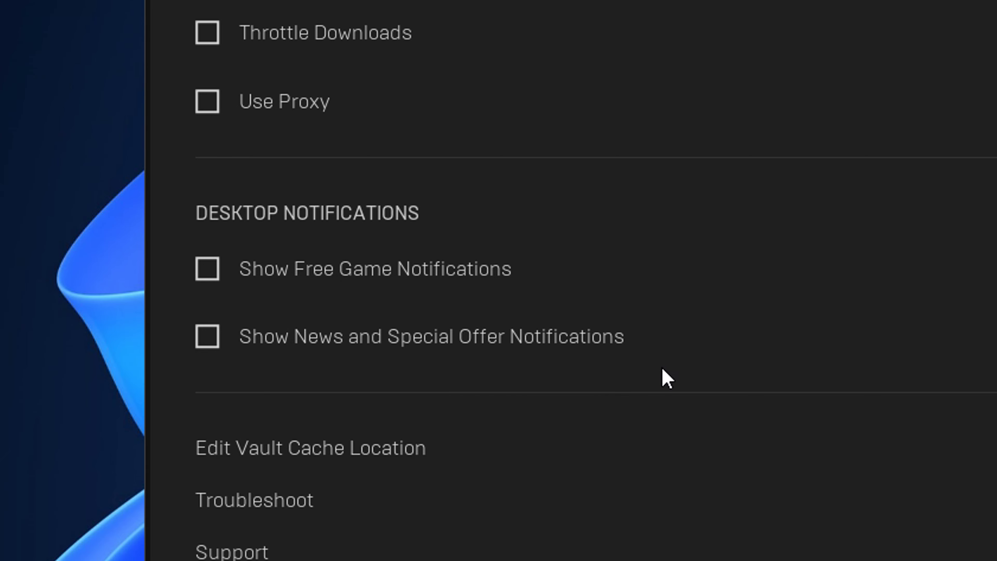
Step: Enable additional command line arguments for Fortnite and enter -LANPLAY -NOSPLASH -USEALLAVAILABLECORES
scroll(808, 352, "down", 10)
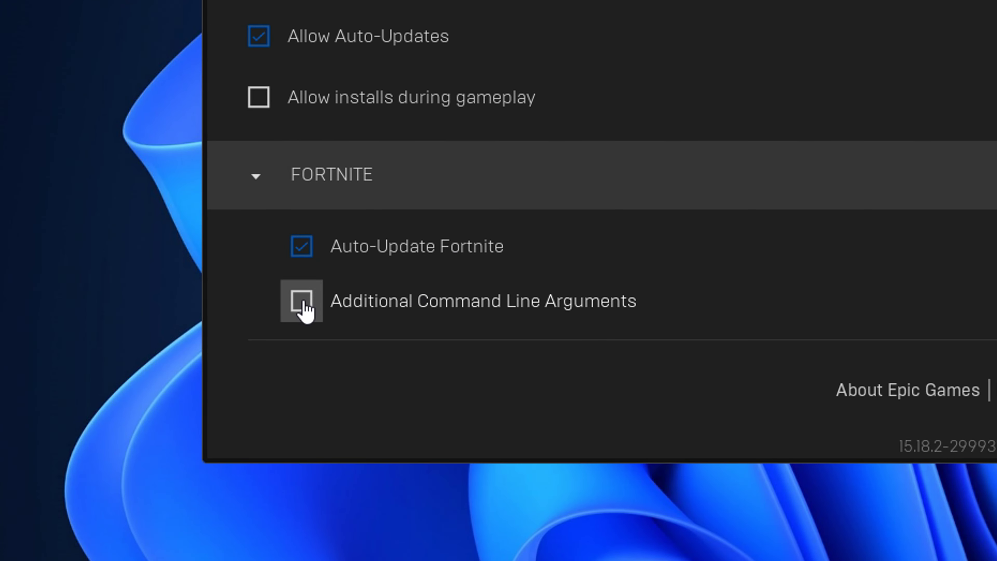
left_click(301, 302)
scroll(416, 318, "down", 2)
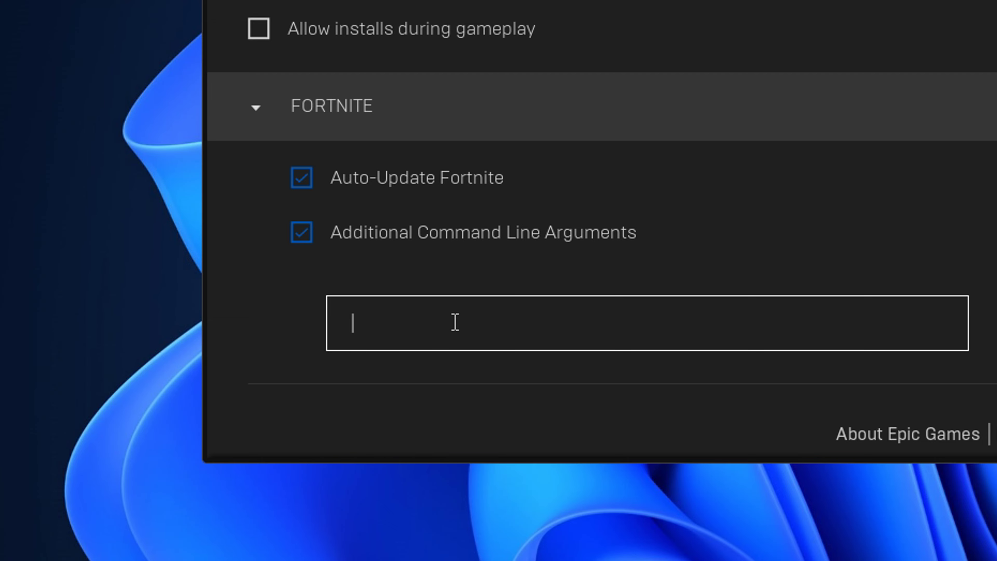
type("-LANPLAY -NOSPLASH -USEALLAVAILABLECORES")
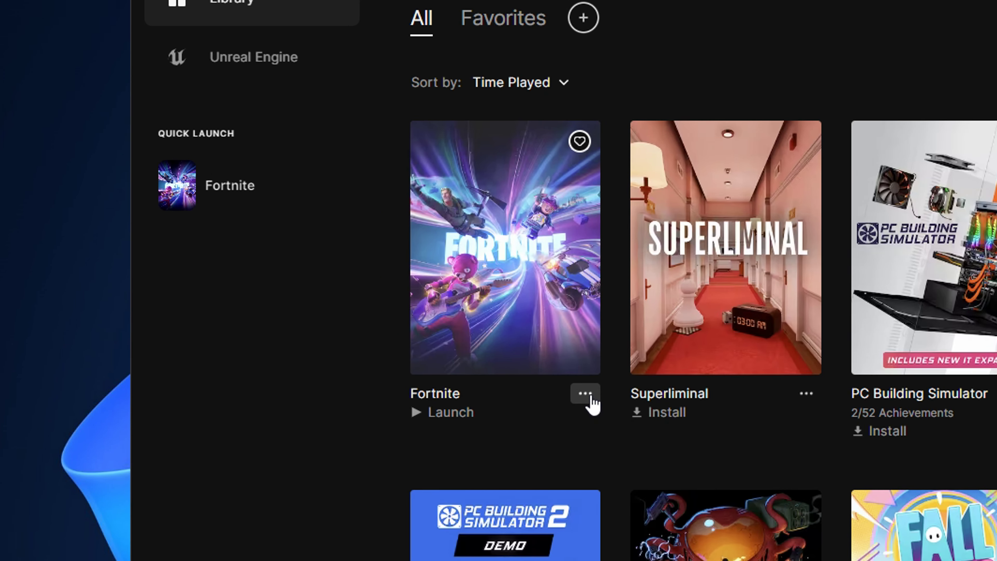
Step: Open Fortnite's installation options from the library and deselect High Resolution Textures and DirectX 12 Shaders
left_click(585, 394)
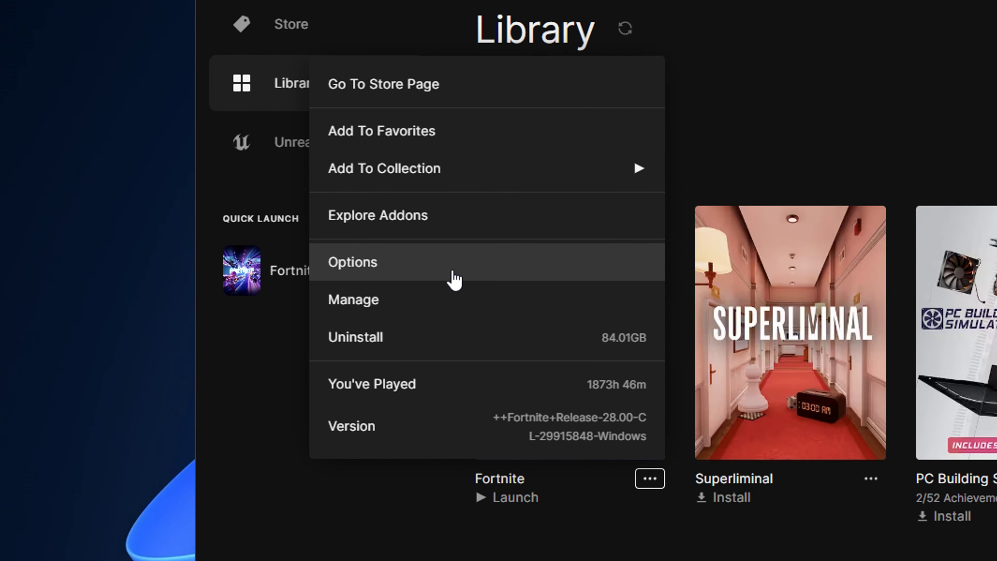
left_click(444, 274)
left_click(780, 221)
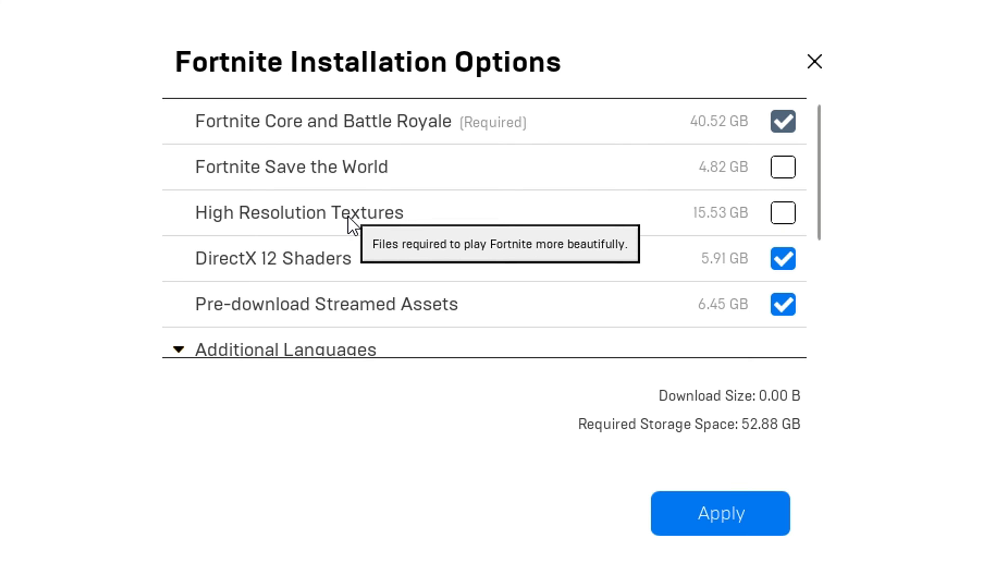
left_click(789, 264)
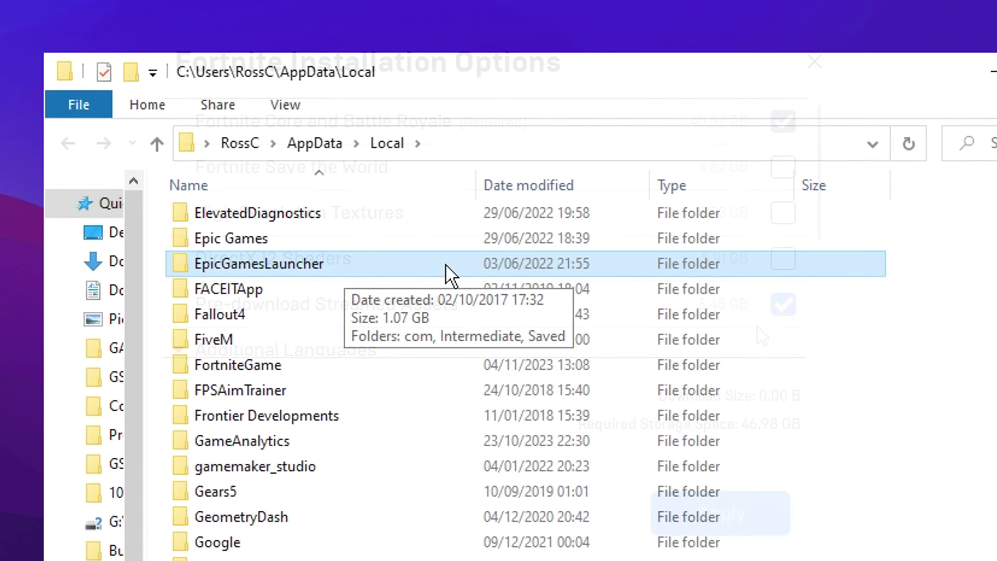
Step: Open the Engine.ini file under EpicGamesLauncher\Saved\Config\Windows and insert the [HTTP] timeout values of 10 with the [Portal.BuildPatch] section
double_click(445, 268)
double_click(363, 276)
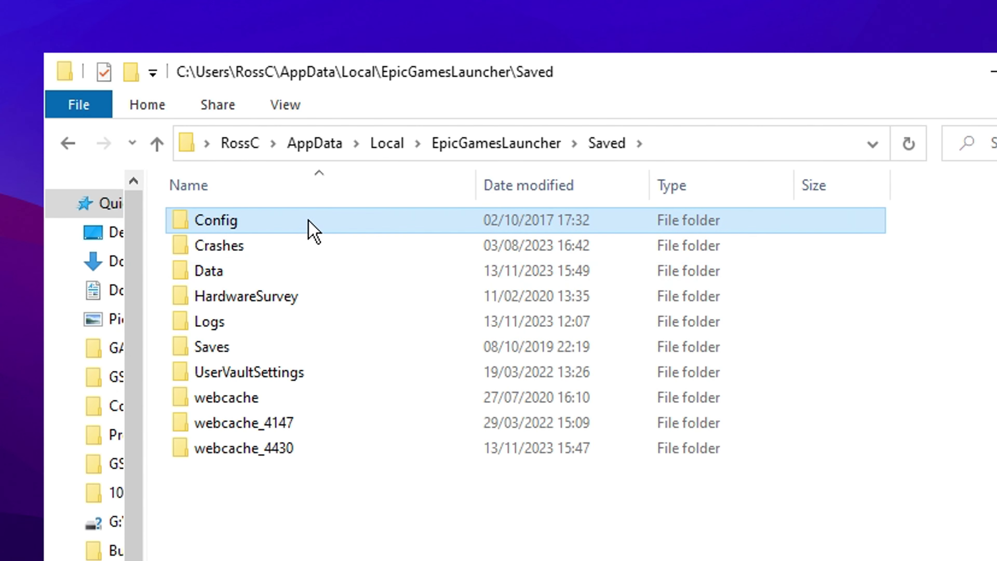
double_click(259, 221)
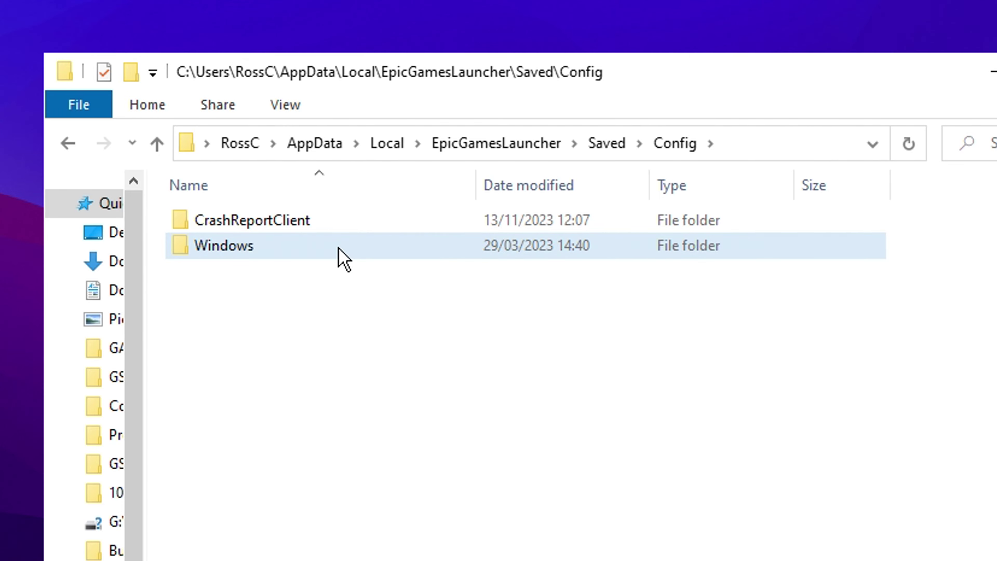
double_click(341, 257)
left_click(232, 301)
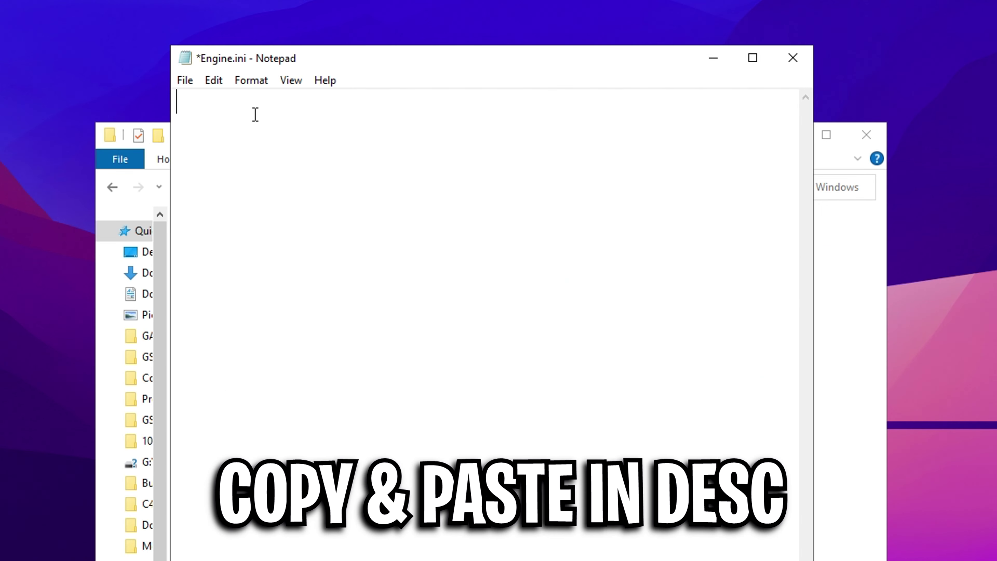
type("[HTTP] HttpTimeout=10 HttpConnectionTimeout=10 HttpReceiveTimeout=10 HttpSendTimeout=10  [Portal.BuildPatch] ChunkDownloads=3 ChunkRetries=20 RetryTime=0.5")
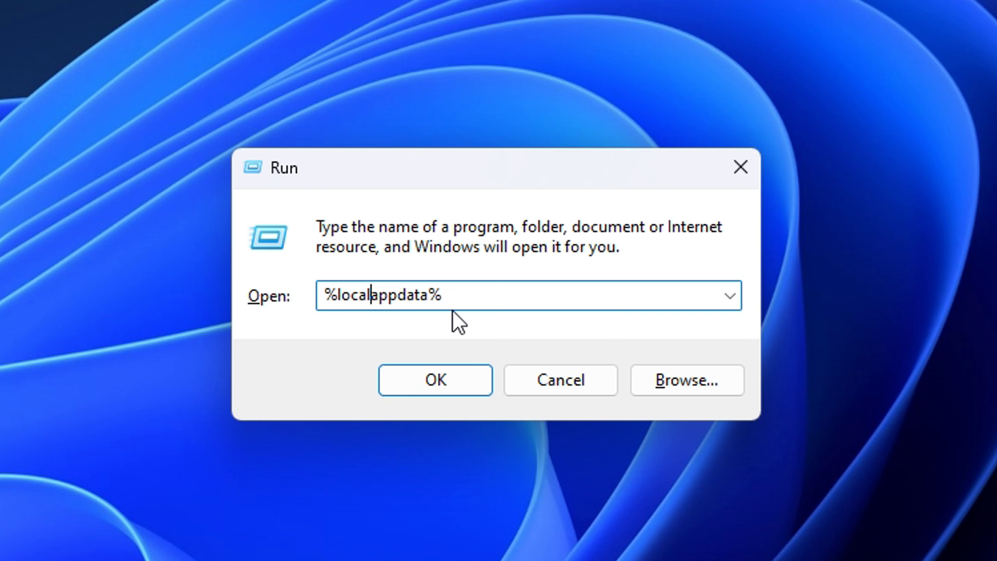
Step: Open the %localappdata% folder through the Run dialog and delete the FortniteGame folder
key("Return")
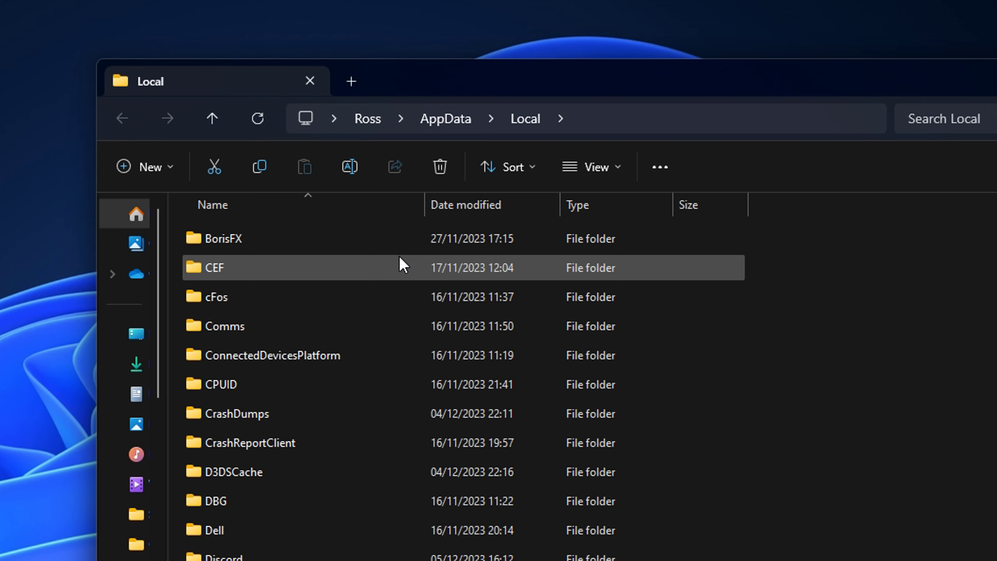
scroll(400, 264, "down", 4)
key("f")
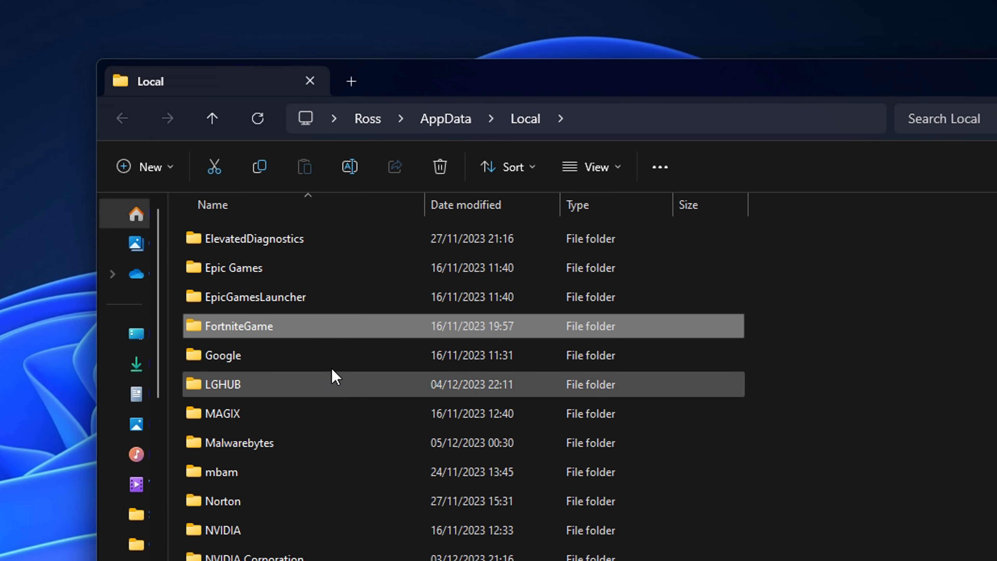
mouse_move(341, 332)
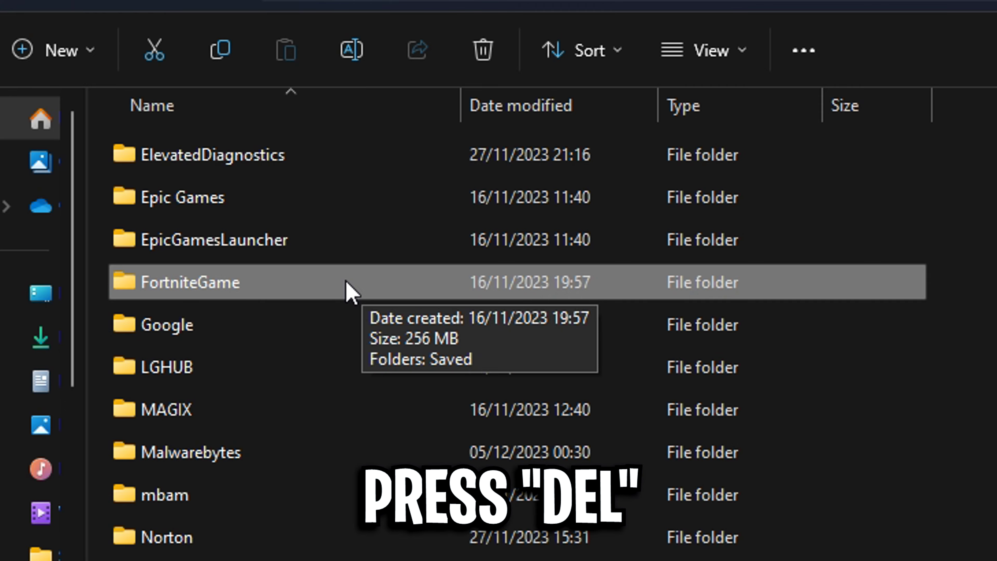
key("Delete")
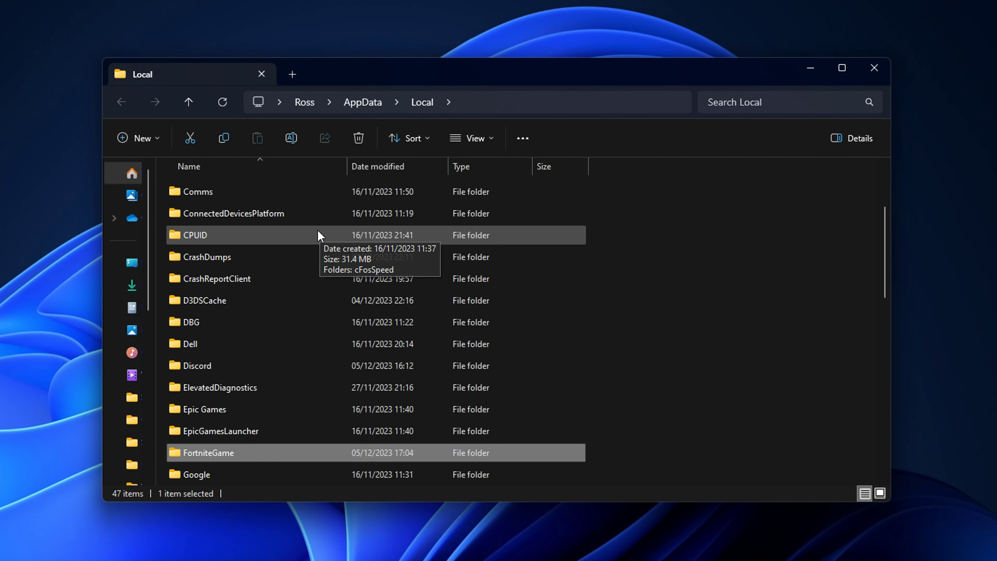
Step: Open the GameUserSettings file in the FortniteGame\Saved\Config\WindowsClient folder
scroll(316, 240, "down", 2)
scroll(312, 249, "down", 1)
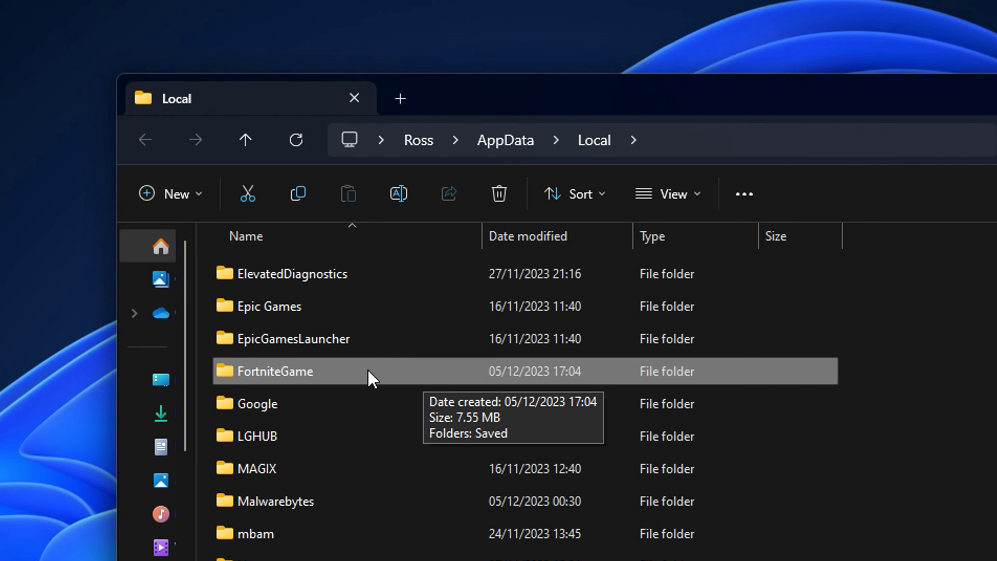
double_click(272, 259)
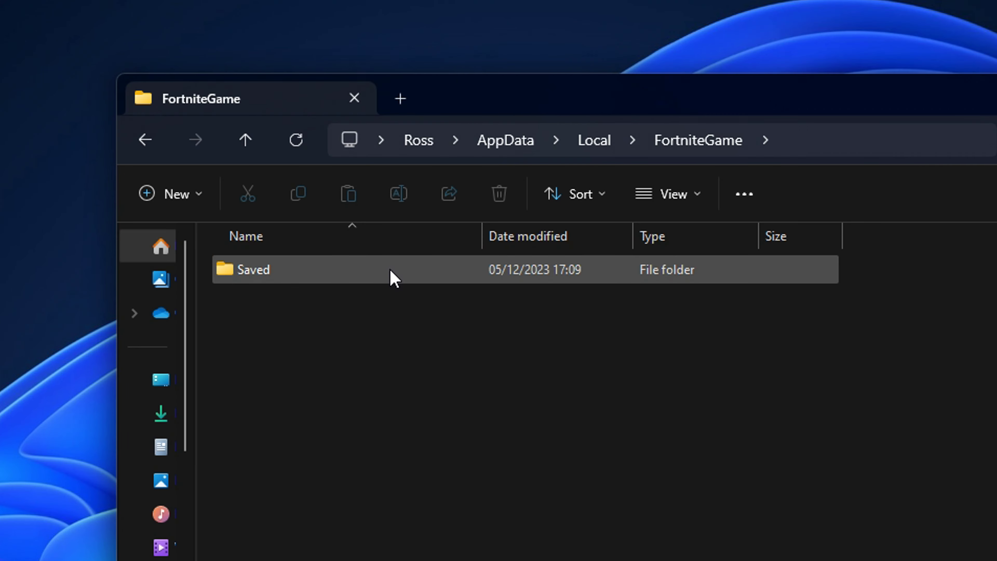
double_click(393, 277)
double_click(393, 305)
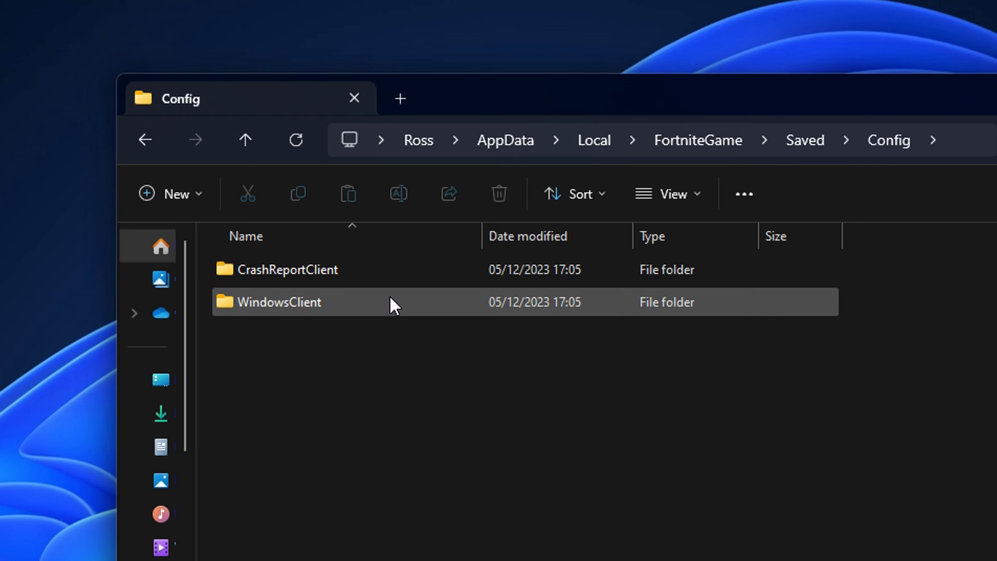
double_click(436, 305)
left_click(282, 277)
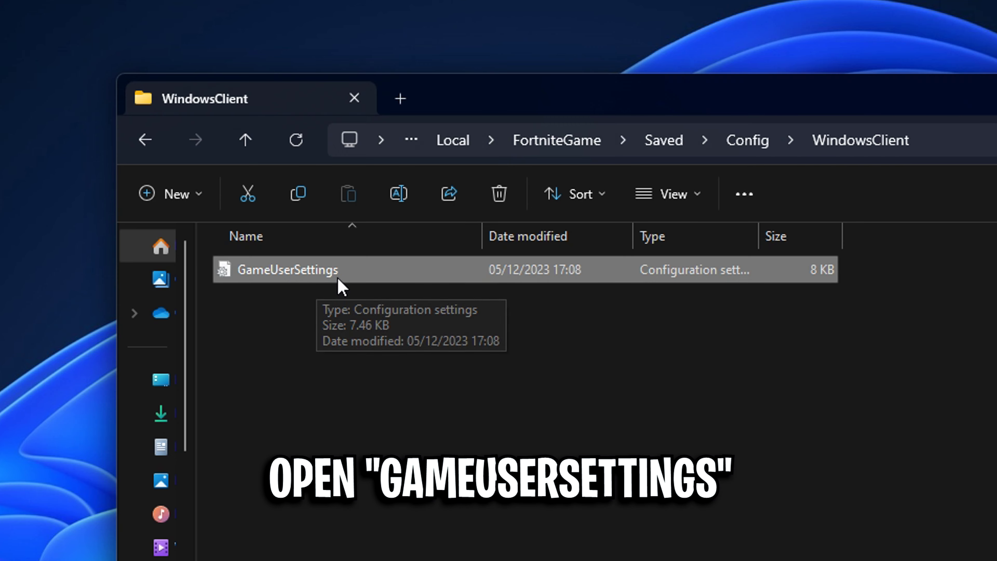
double_click(489, 272)
Step: Set PreNaniteGlobalIlluminationQuality and PreNaniteReflectionQuality to 0 in the GameUserSettings file
scroll(241, 159, "down", 10)
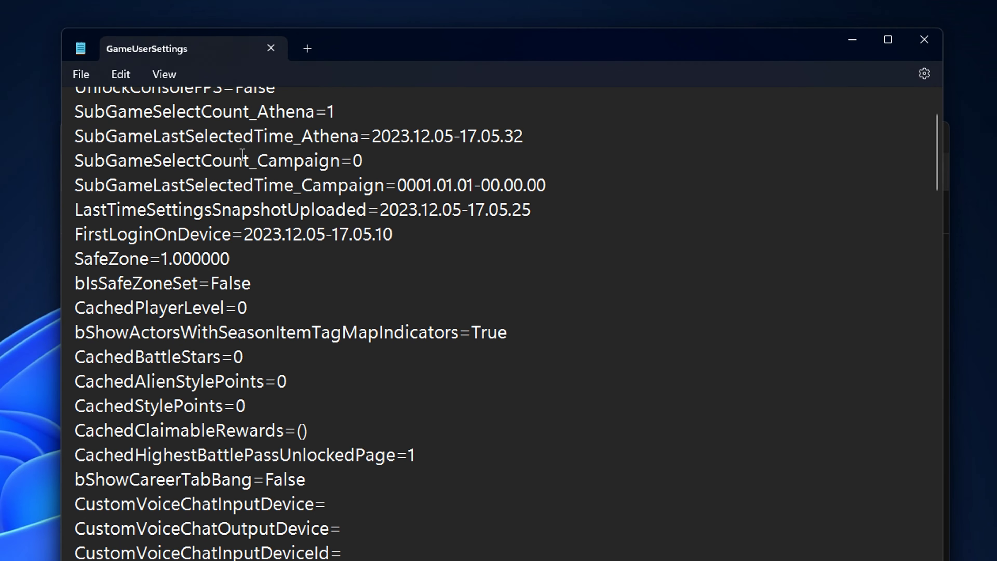
scroll(241, 159, "down", 5)
left_click_drag(76, 210, 461, 307)
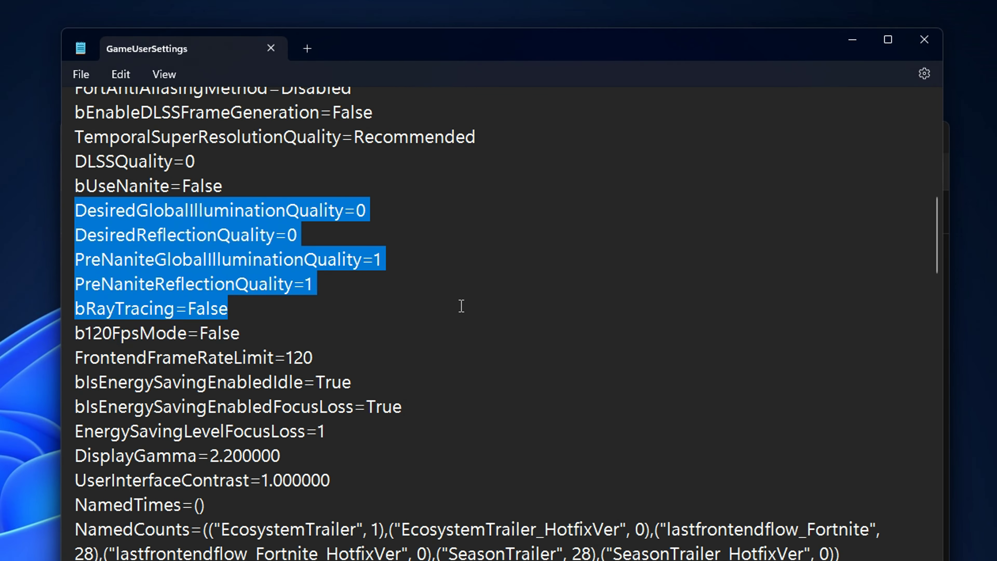
left_click(382, 244)
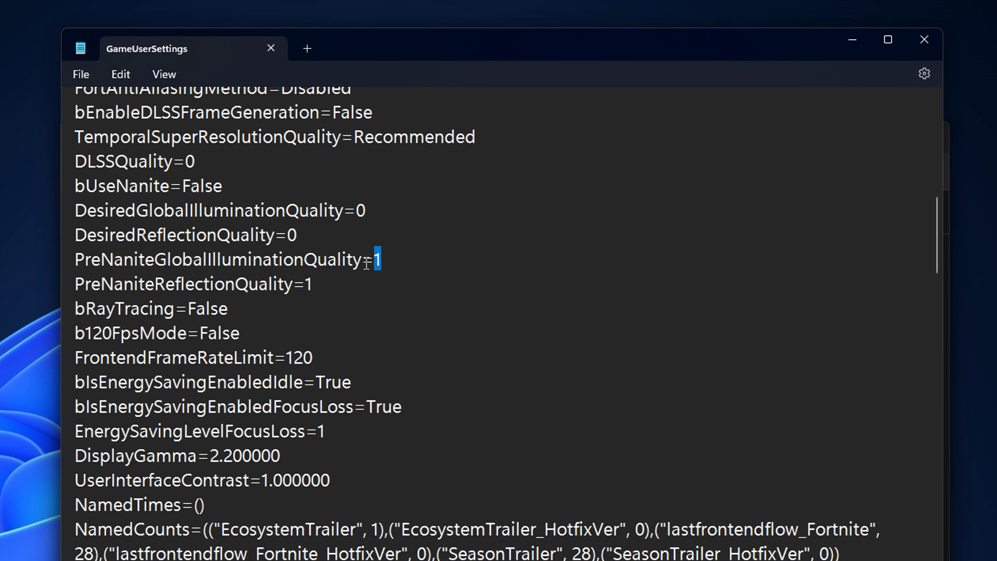
type("0")
left_click(310, 281)
Step: Set bIsEnergySavingEnabledIdle to False and select the value of bIsEnergySavingEnabledFocusLoss
scroll(471, 196, "down", 2)
left_click(473, 209)
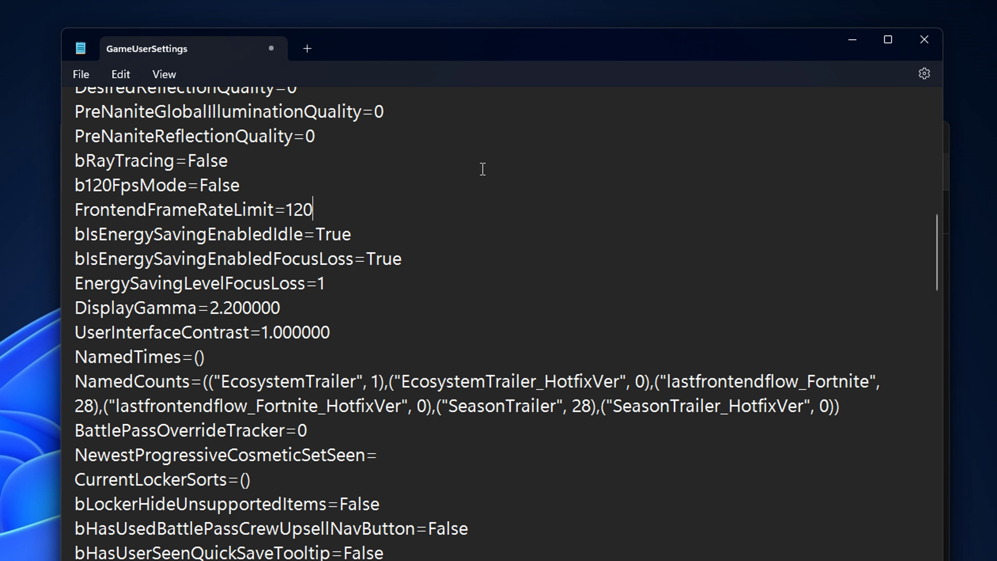
left_click_drag(472, 232, 73, 234)
left_click_drag(416, 258, 75, 258)
left_click_drag(355, 231, 318, 234)
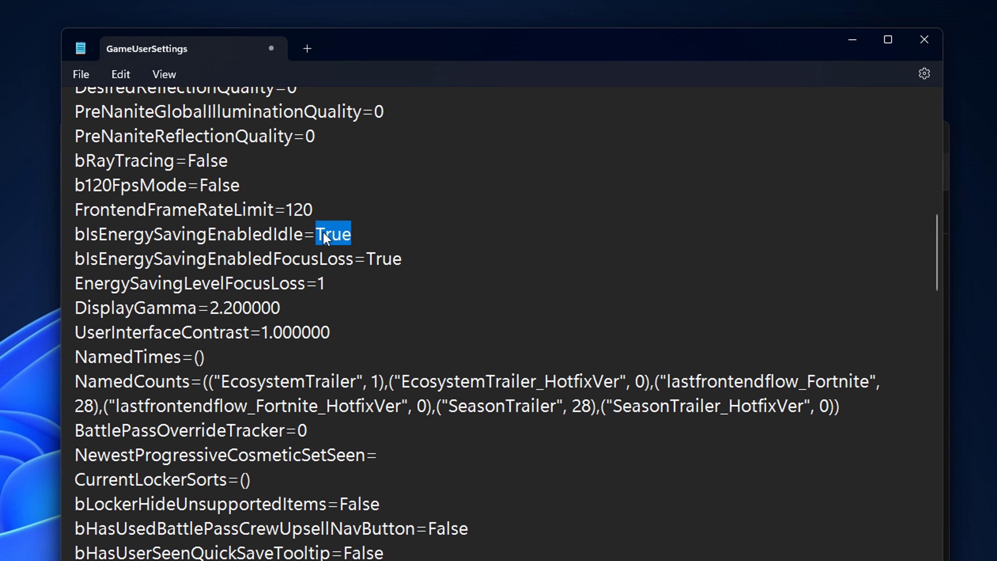
type("Fals")
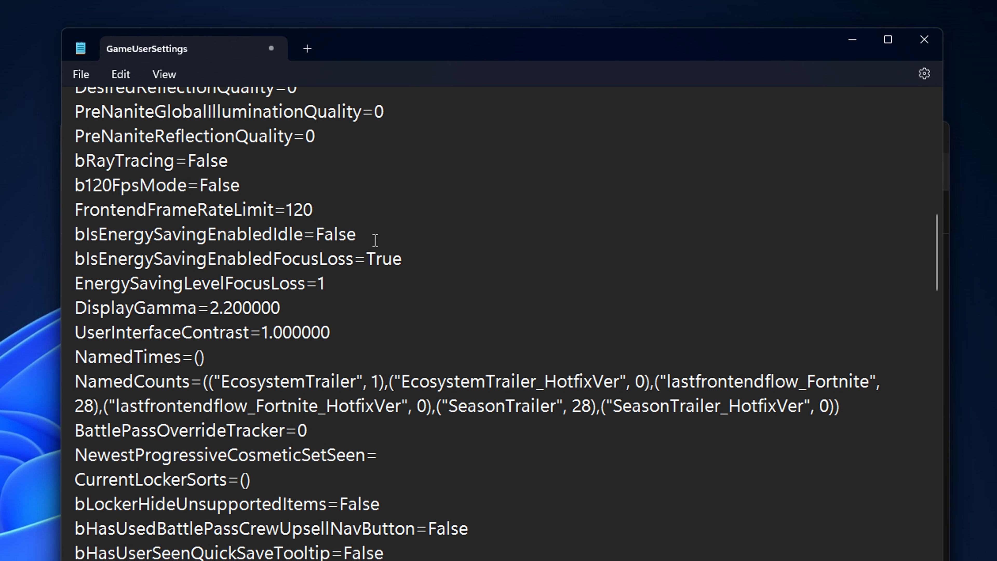
left_click_drag(375, 240, 320, 231)
left_click_drag(404, 255, 372, 259)
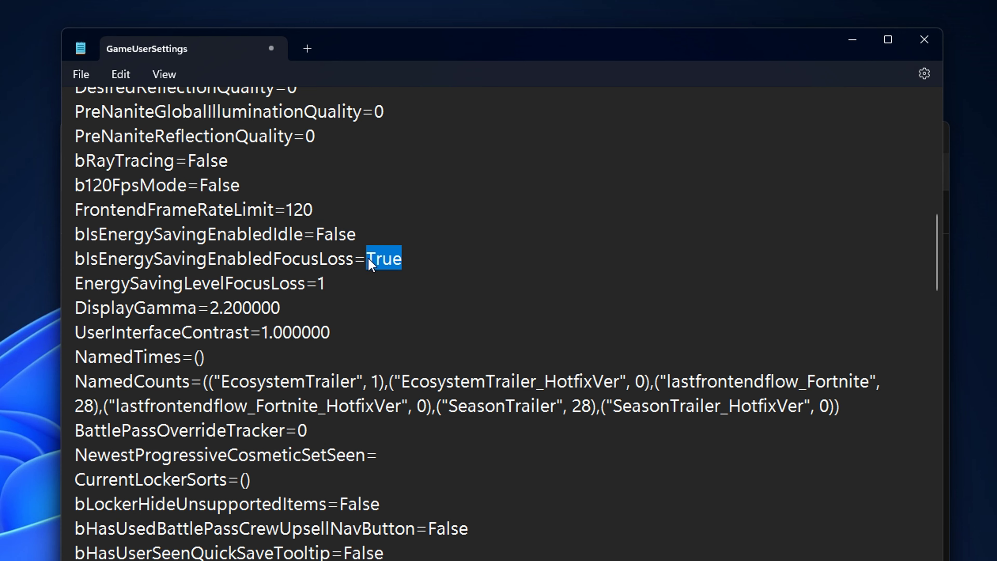
Step: Examine the sg.ResolutionQuality and sg.ViewDistanceQuality values in the [ScalabilityGroups] section
scroll(370, 263, "down", 10)
left_click_drag(226, 307, 58, 301)
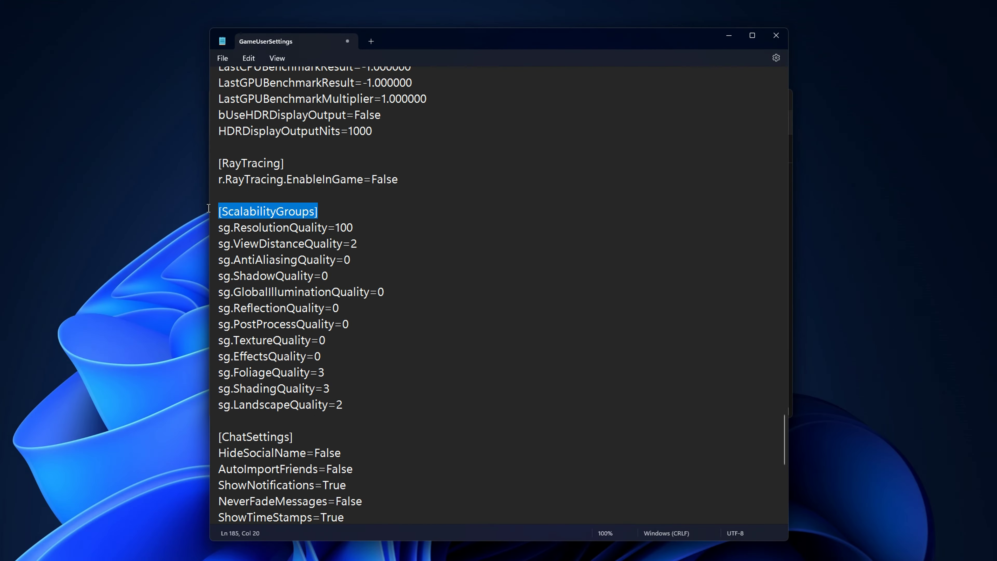
left_click_drag(353, 228, 204, 228)
left_click(360, 224)
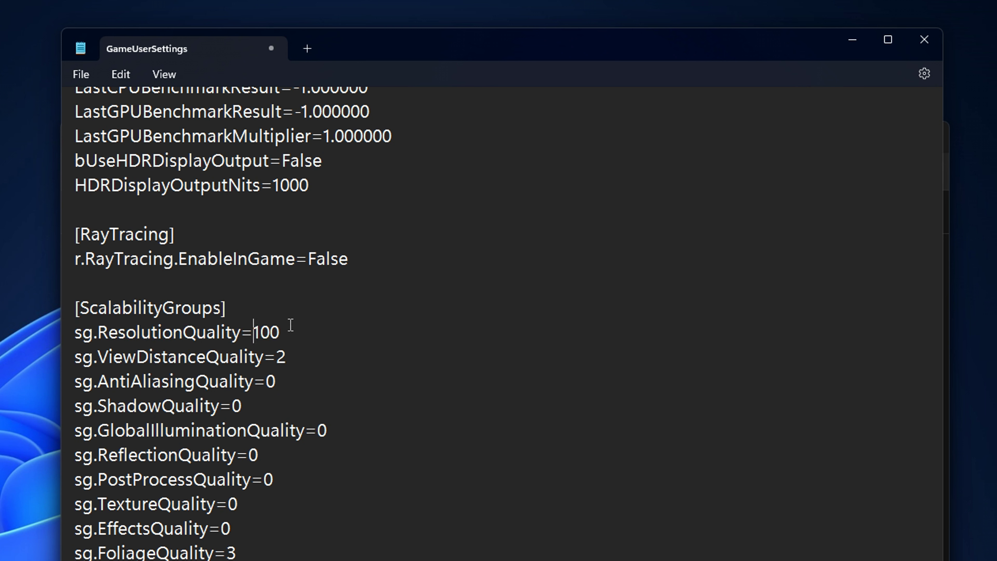
left_click_drag(359, 224, 213, 224)
left_click(165, 335)
left_click_drag(98, 332, 30, 331)
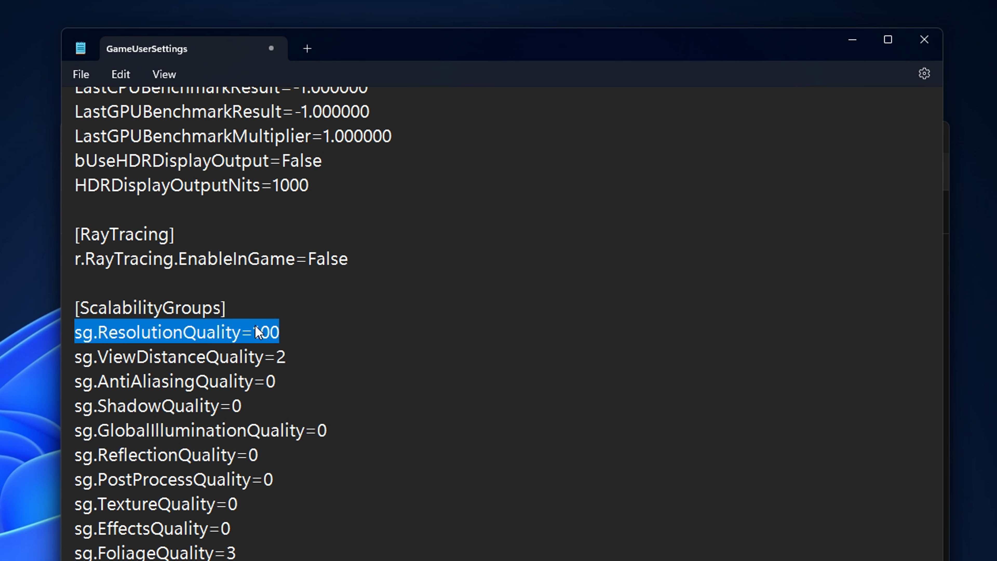
double_click(257, 332)
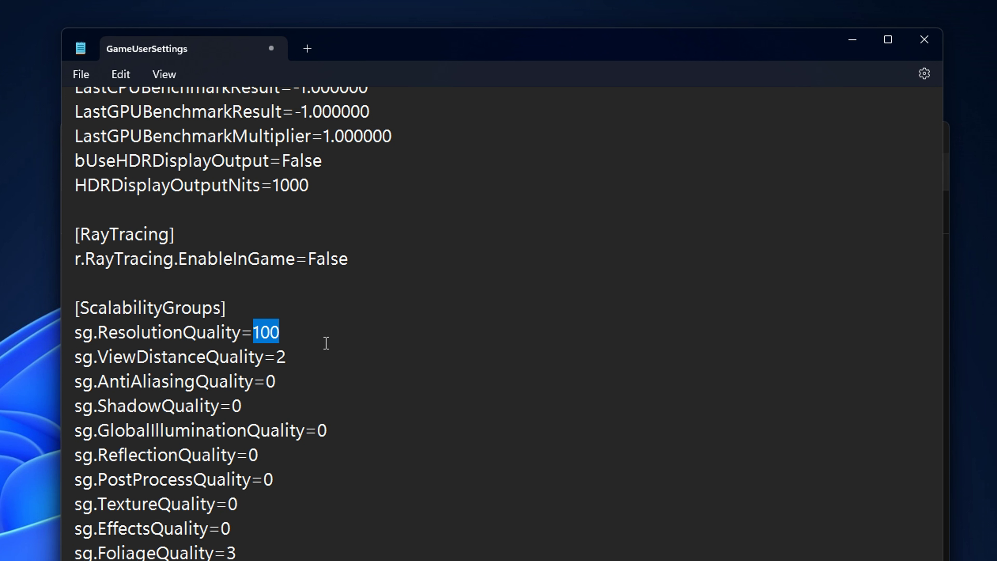
triple_click(202, 366)
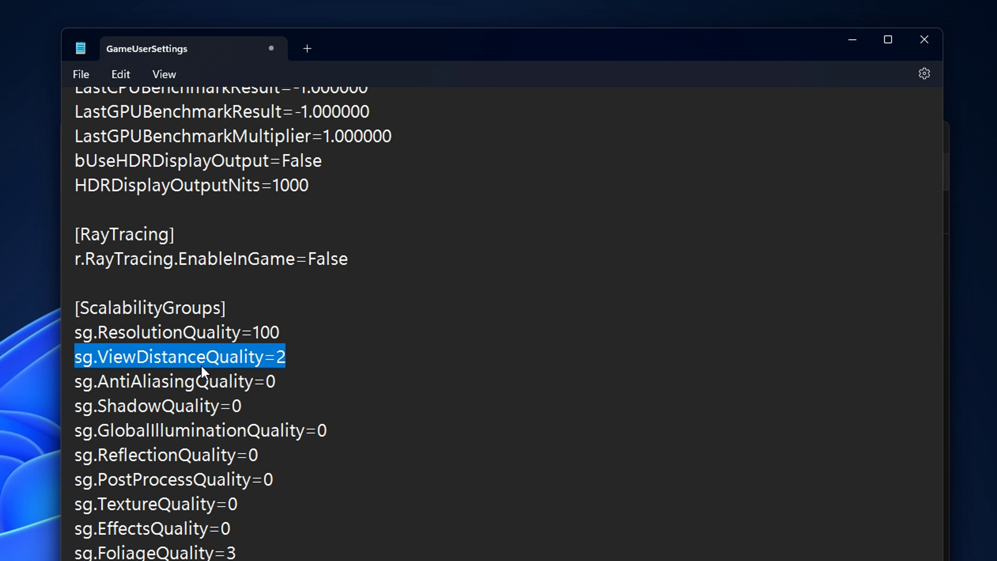
left_click(315, 353)
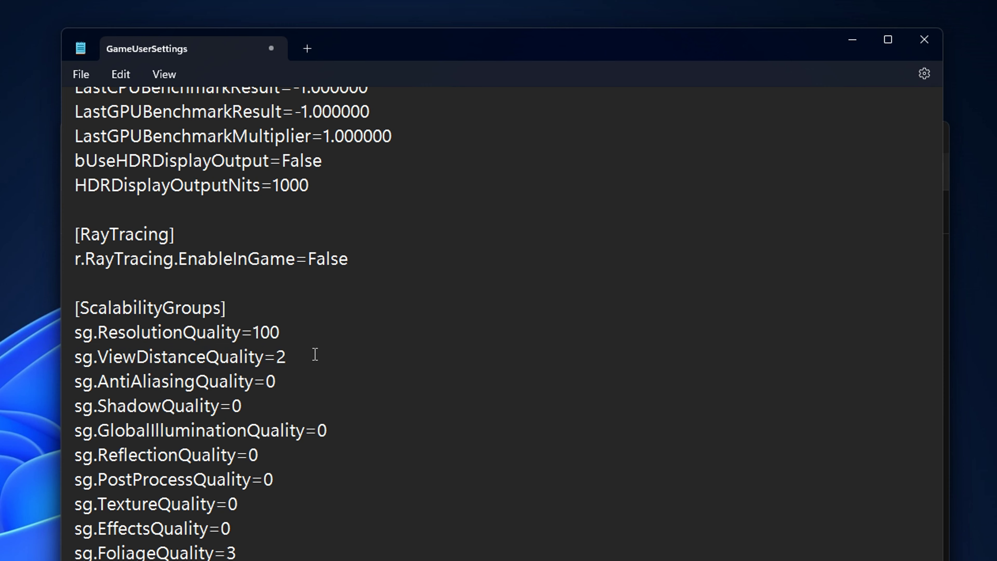
Step: Set sg.FoliageQuality, sg.ShadingQuality and sg.LandscapeQuality to 0 in the [ScalabilityGroups] section
left_click_drag(314, 381, 384, 558)
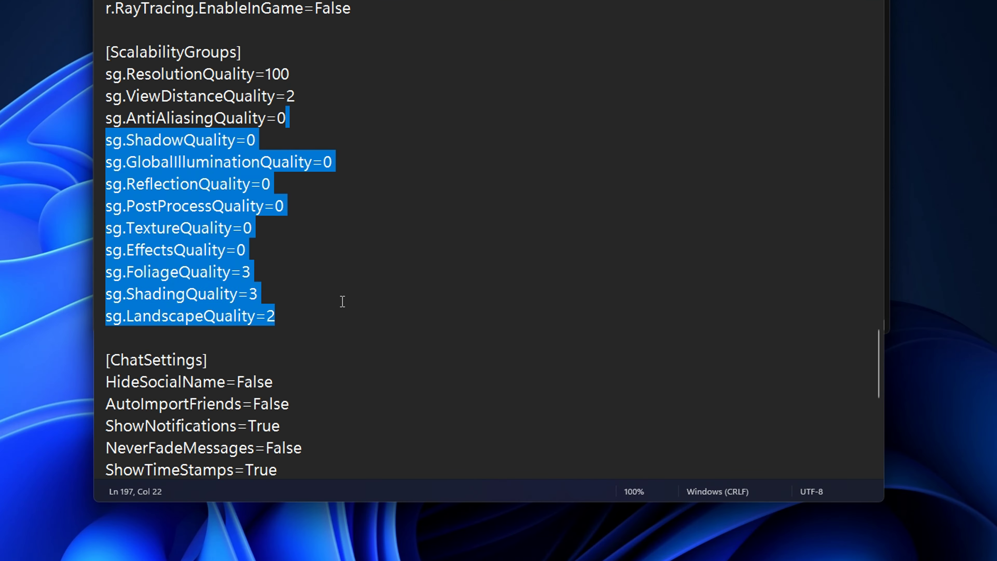
left_click(295, 293)
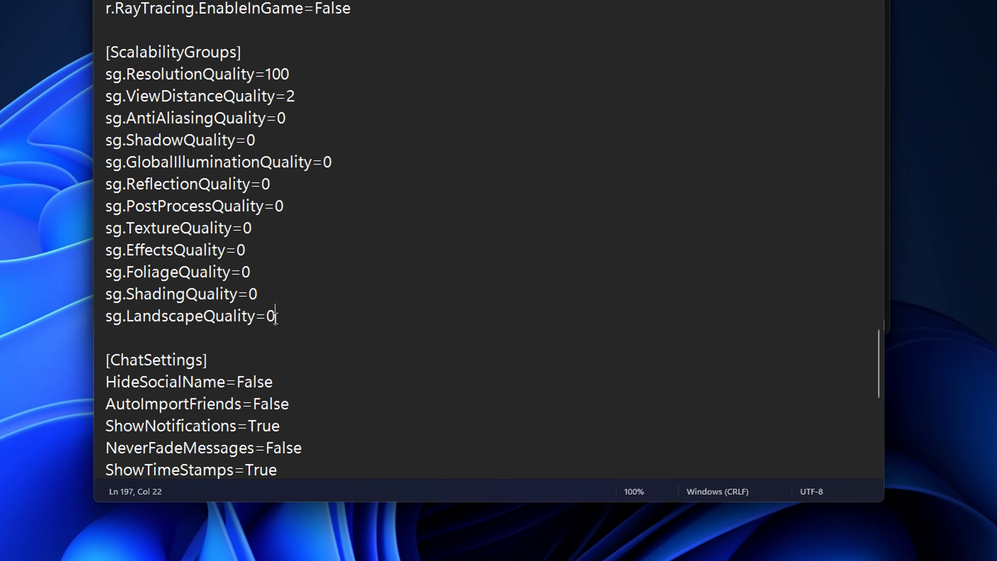
left_click_drag(275, 316, 69, 324)
left_click_drag(322, 319, 14, 125)
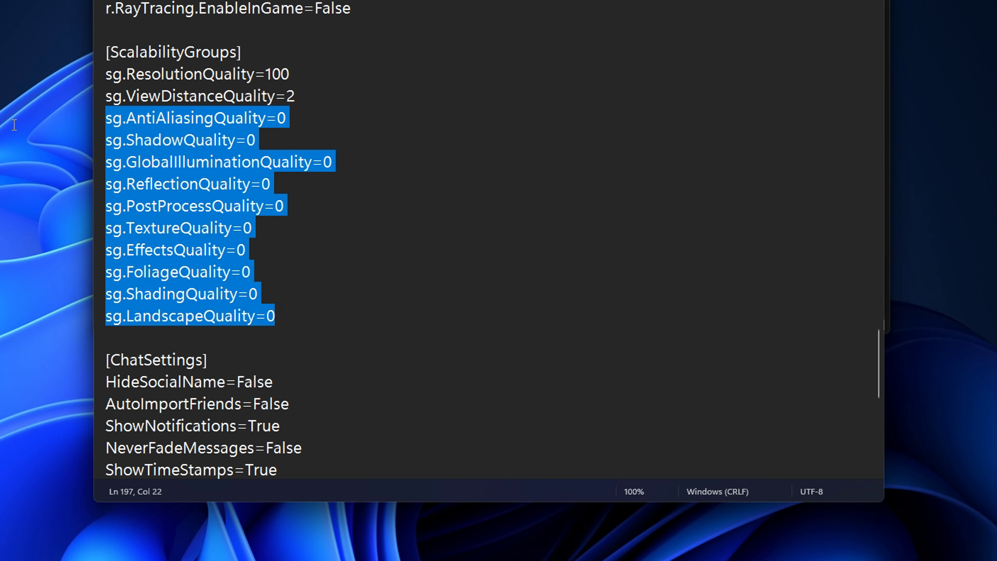
left_click(319, 301)
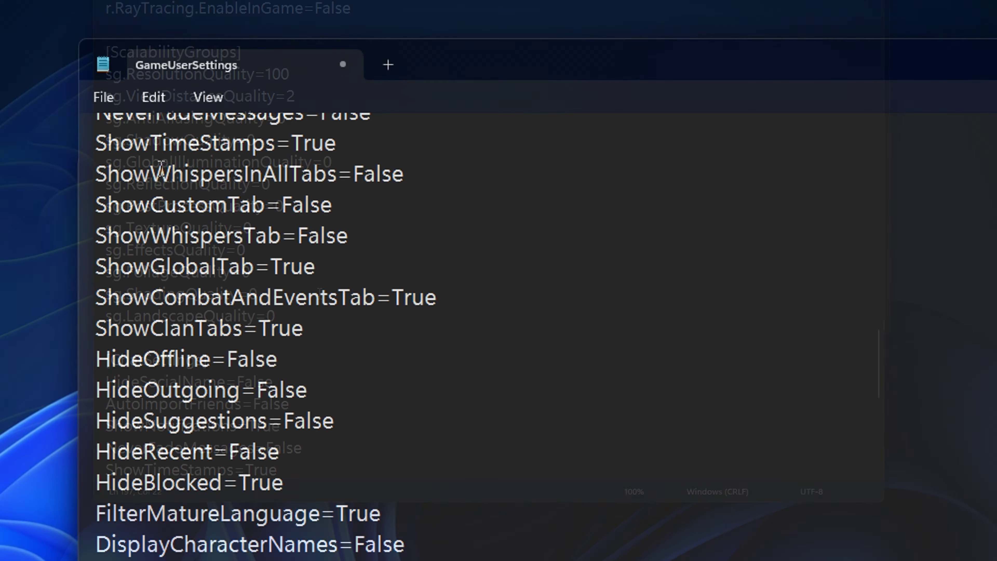
left_click(104, 97)
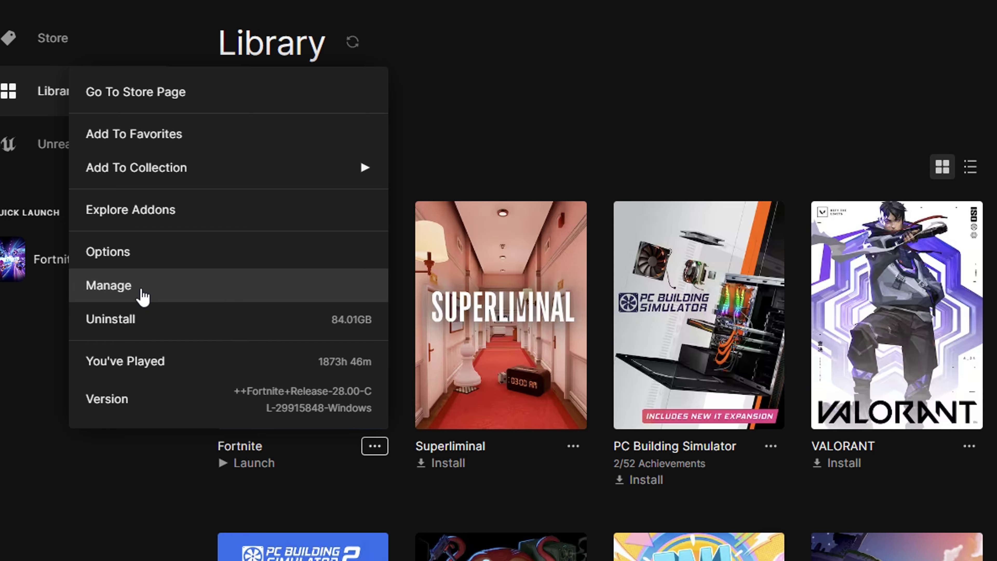
Step: Switch to the Epic Games Launcher library and open Fortnite's Manage options
left_click(174, 295)
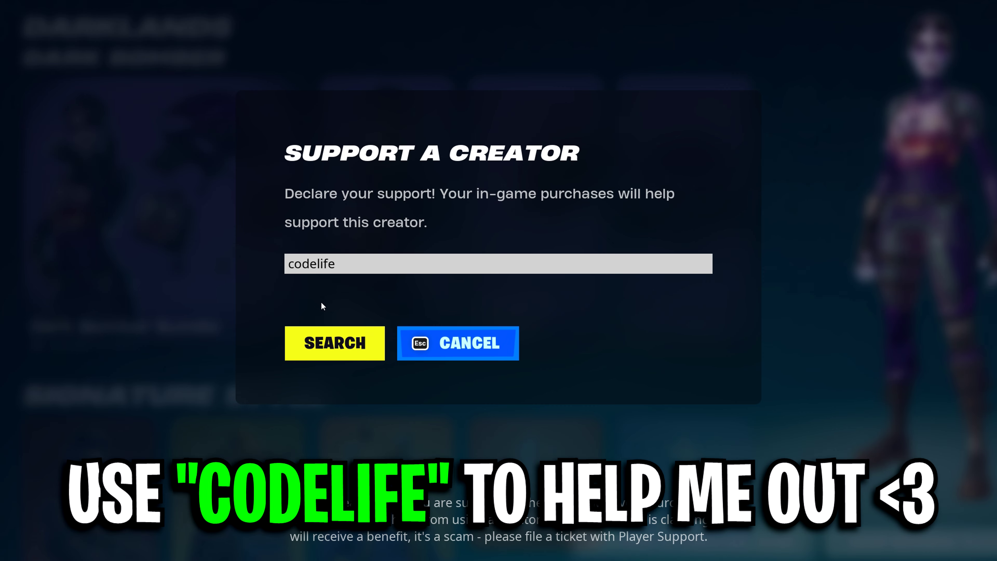
Step: Search for the creator codelife in Fortnite's Support a Creator dialog
left_click(359, 354)
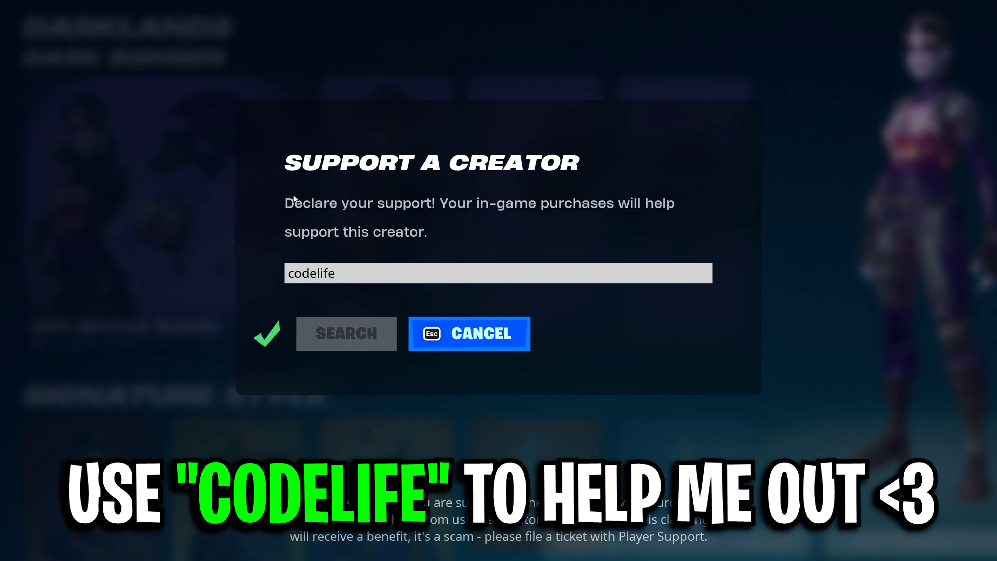